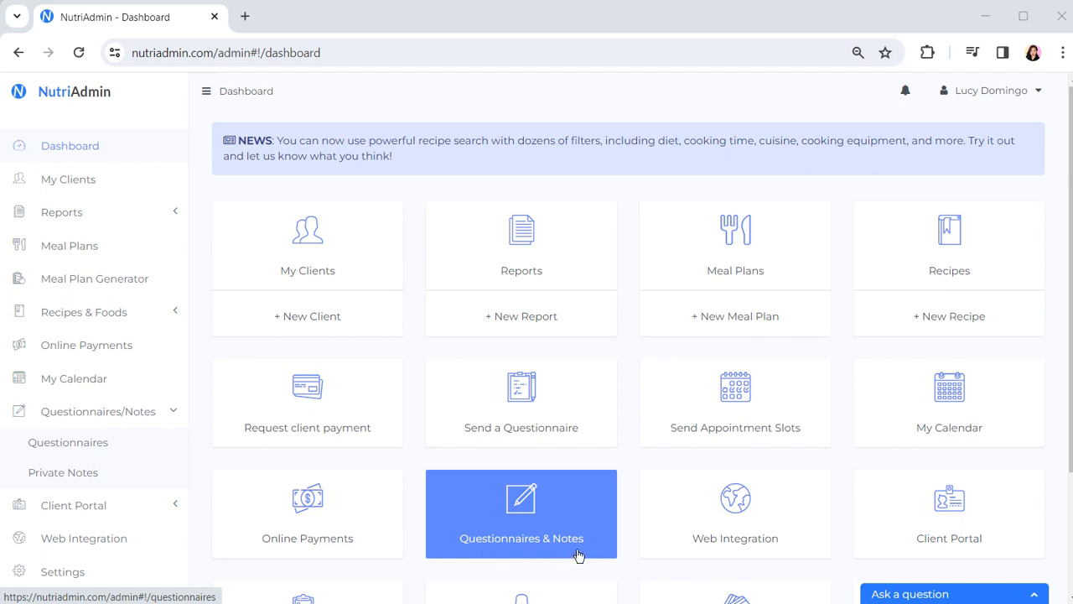
# - Open the Questionnaires list within the Questionnaires/Notes section
pyautogui.click(168, 420)
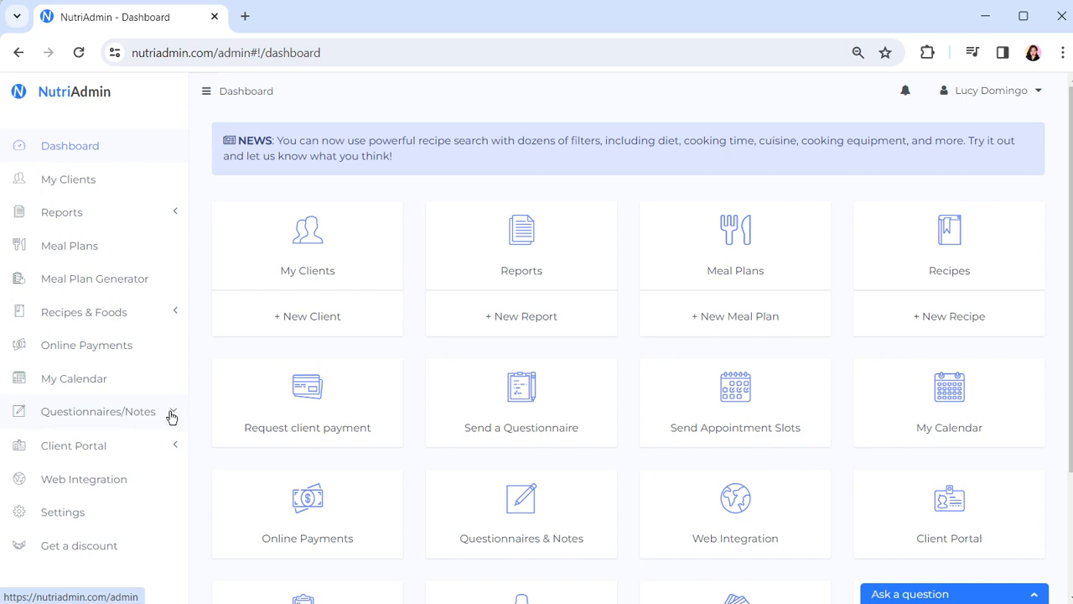
pyautogui.click(173, 416)
pyautogui.click(73, 448)
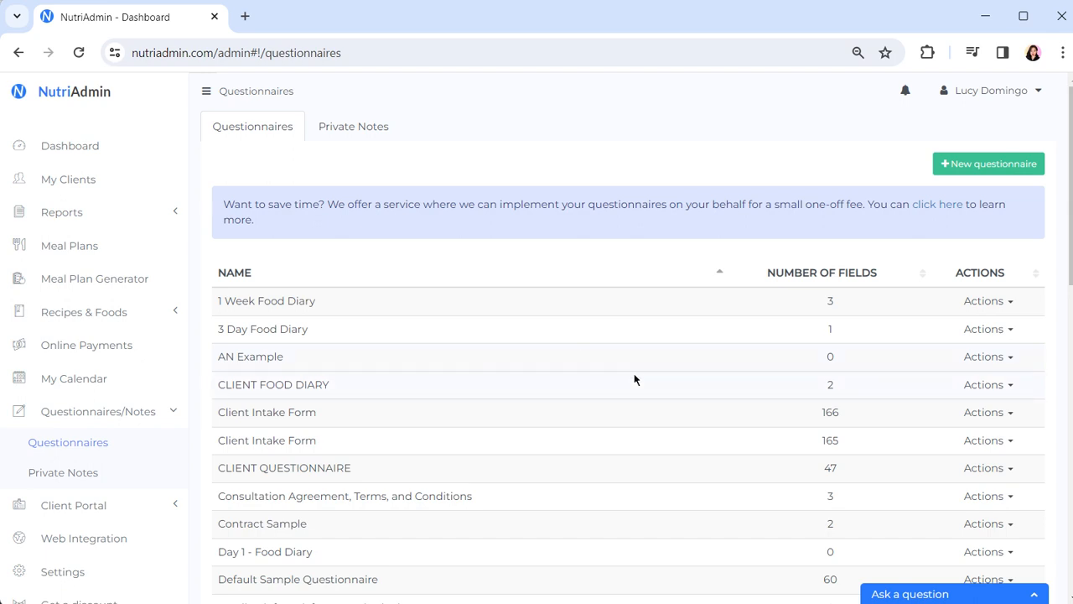
pyautogui.click(964, 171)
pyautogui.moveTo(941, 246)
pyautogui.mouseDown()
pyautogui.moveTo(910, 251)
pyautogui.moveTo(1008, 245)
pyautogui.moveTo(915, 255)
pyautogui.moveTo(955, 243)
pyautogui.mouseUp()
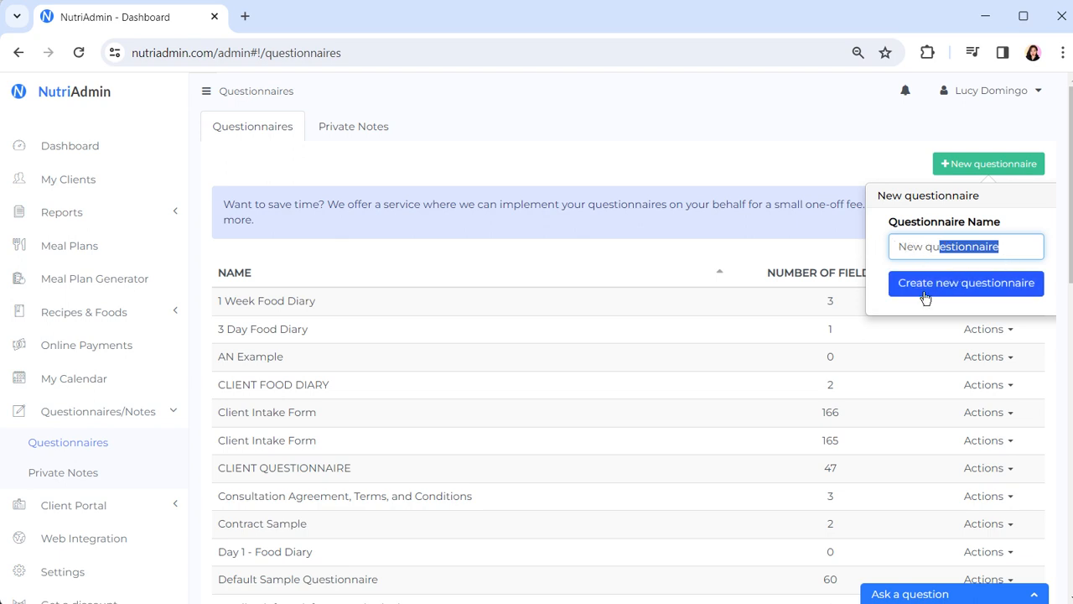
pyautogui.click(769, 114)
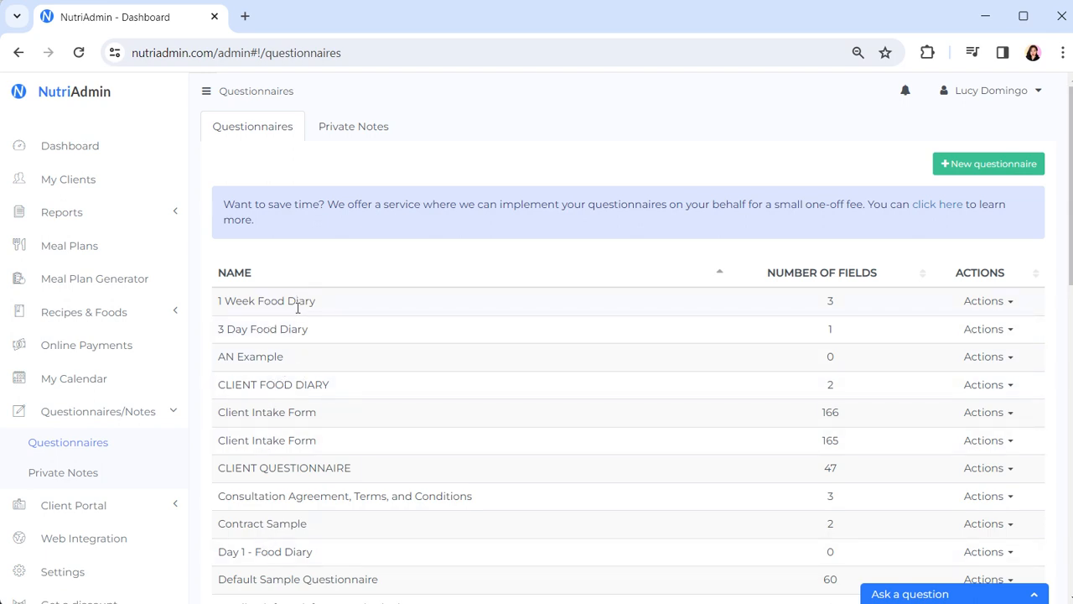
pyautogui.click(984, 358)
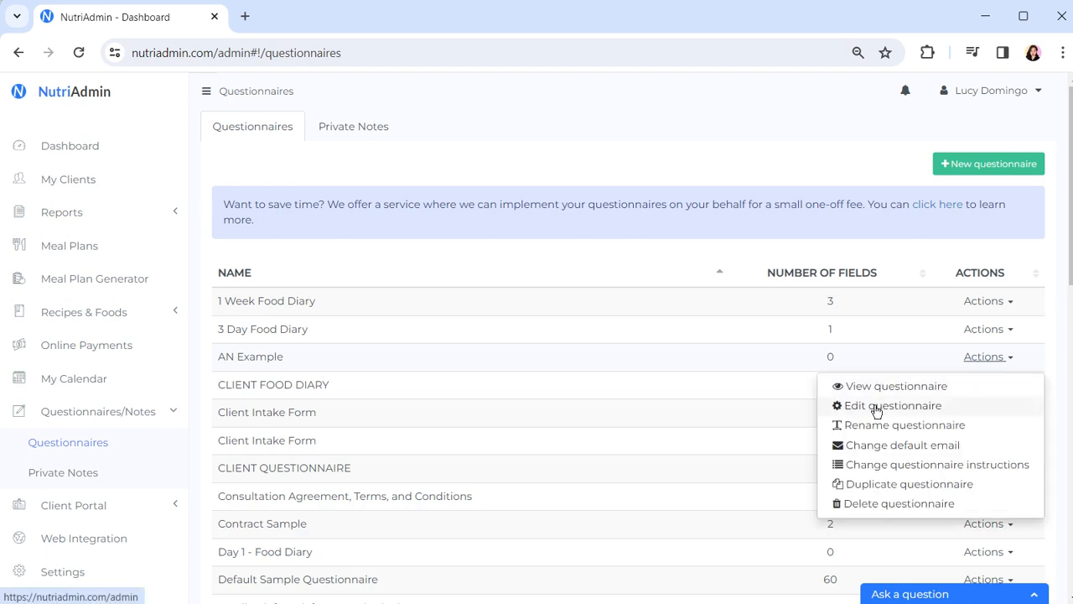
pyautogui.click(712, 141)
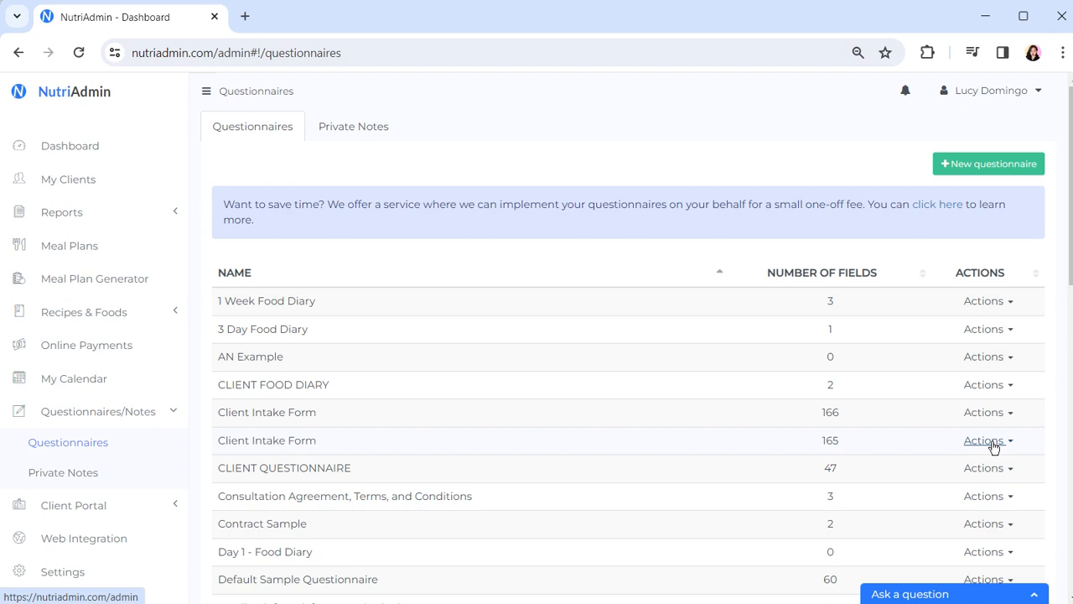
# - Open the Client Intake Form questionnaire with 166 fields for editing
pyautogui.click(993, 415)
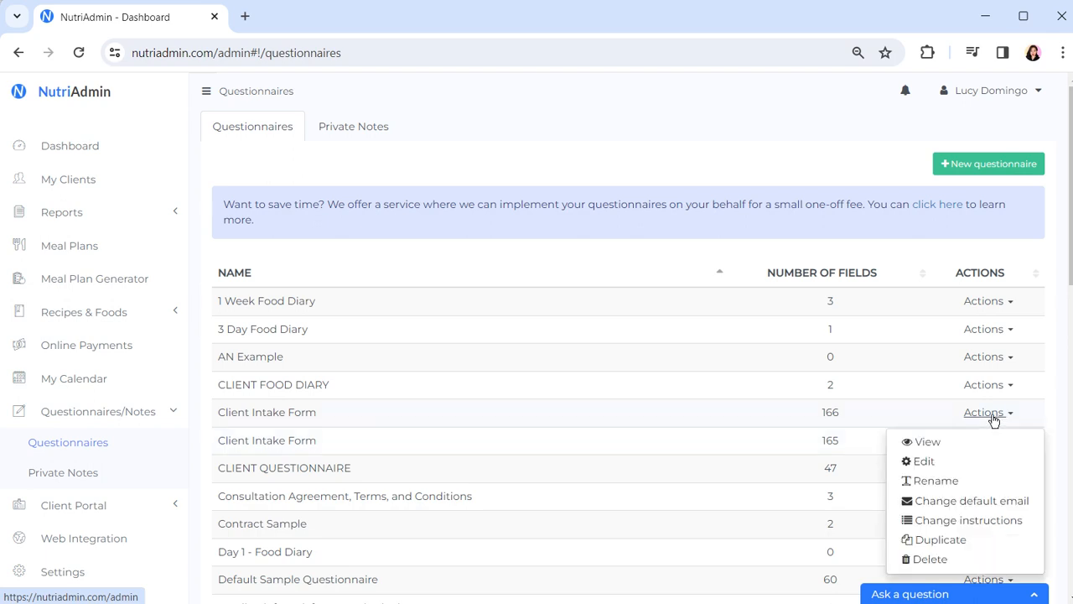
pyautogui.click(975, 415)
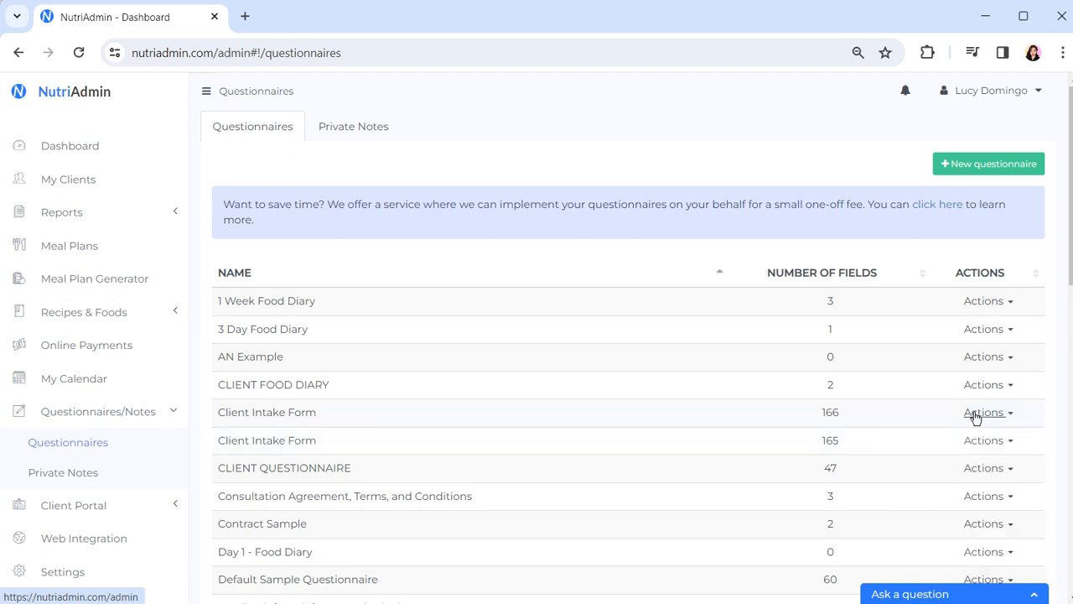
pyautogui.click(975, 415)
pyautogui.click(925, 463)
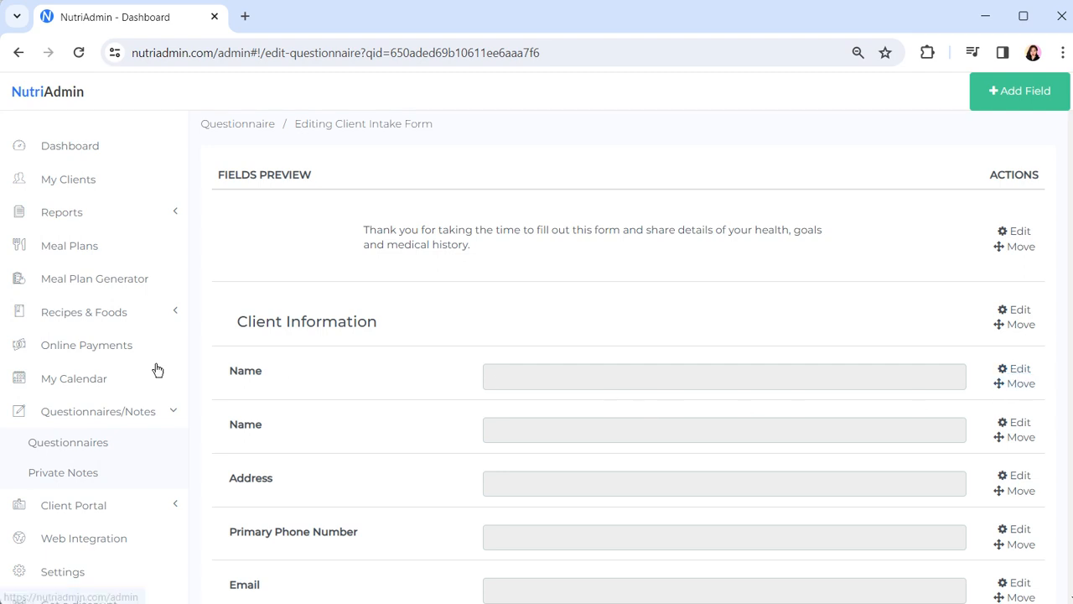
# - Delete the first of the two duplicate Name fields under Client Information and confirm the deletion
pyautogui.click(1019, 370)
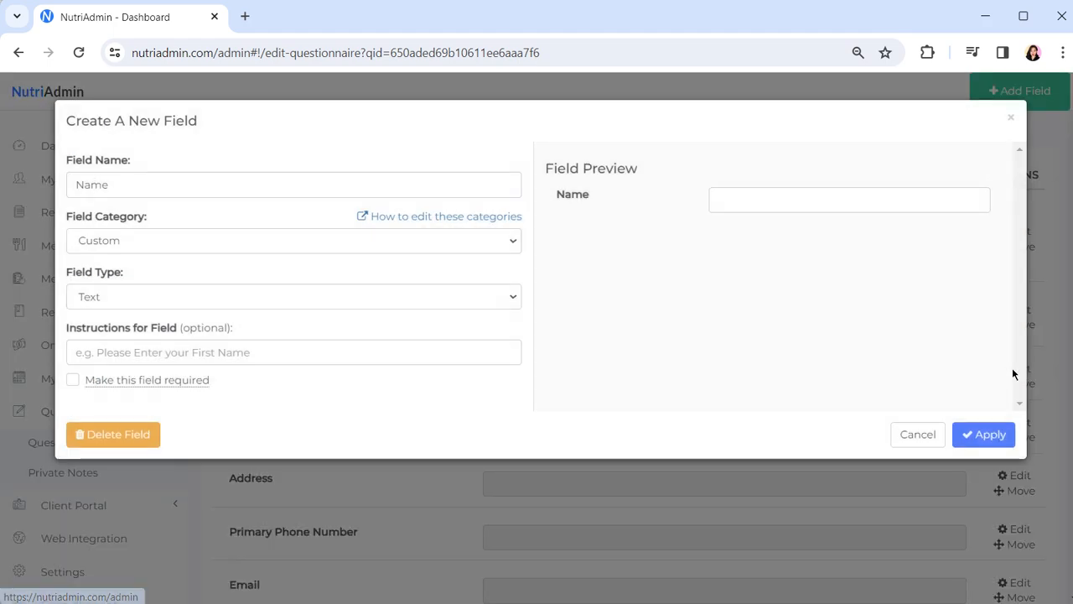
pyautogui.click(112, 434)
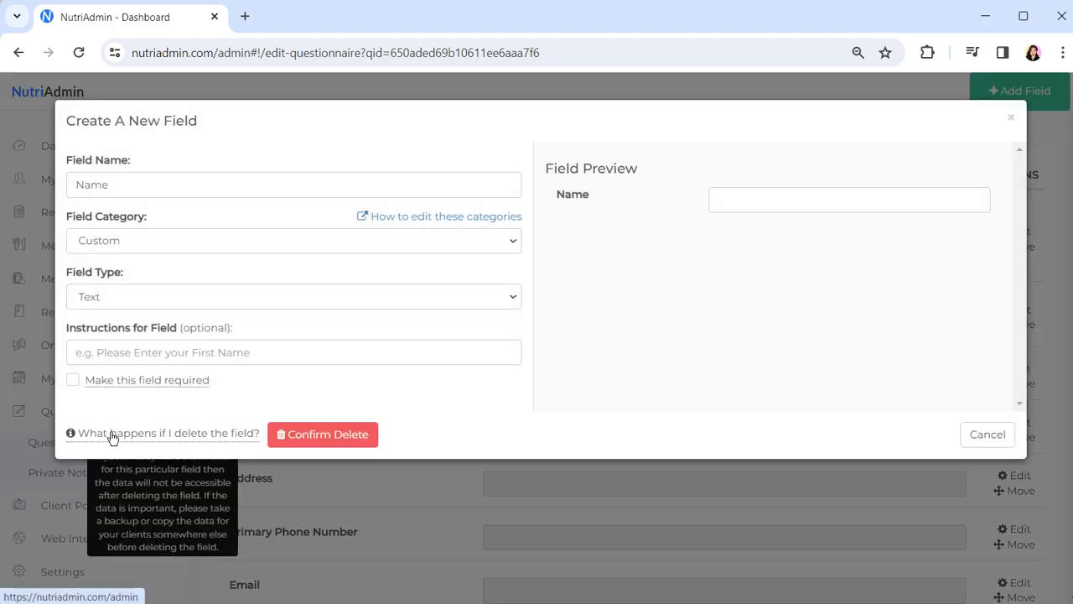
pyautogui.click(323, 434)
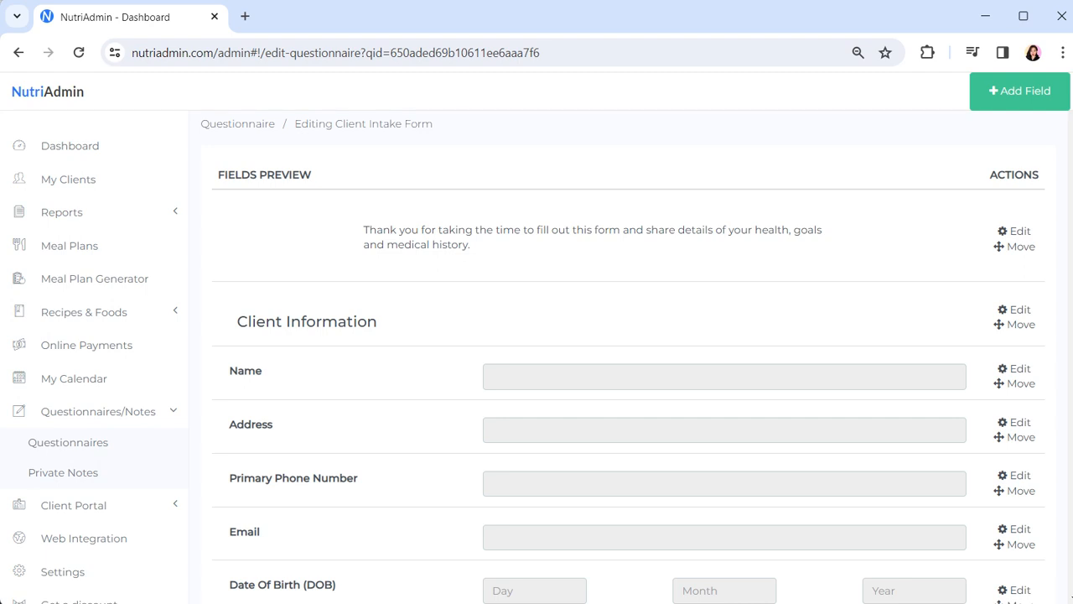
# - Move the Client Information heading above the thank-you text at the start of the form
pyautogui.click(1018, 326)
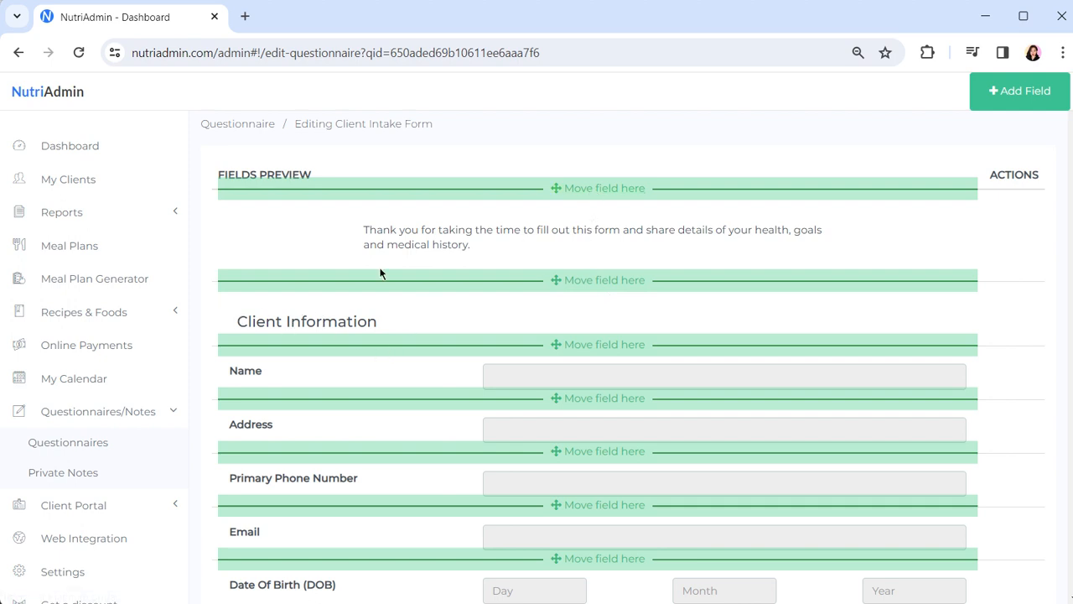
pyautogui.click(620, 191)
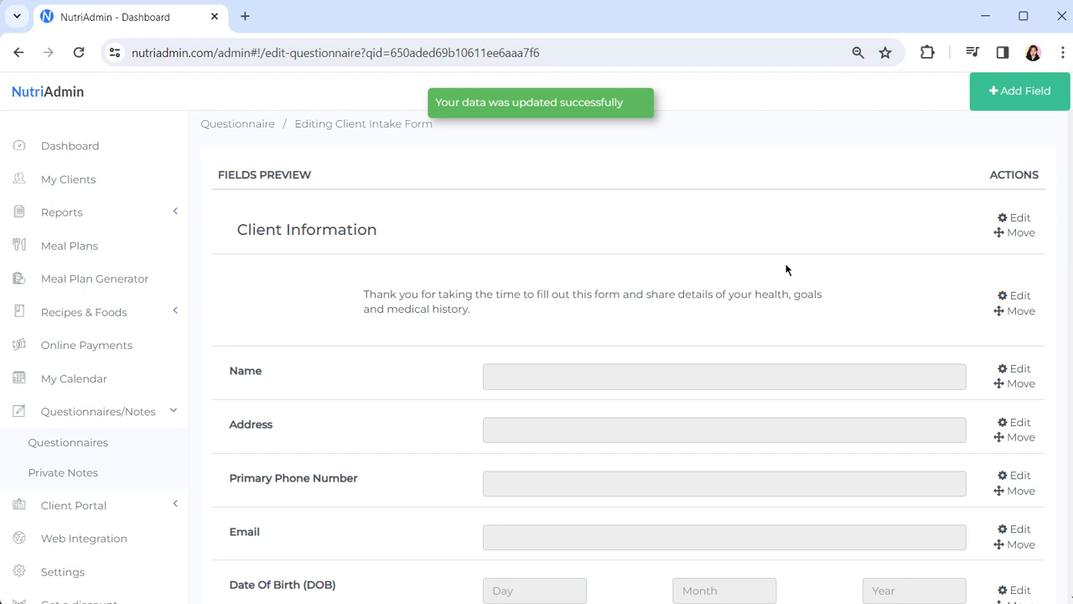
# - Start creating a new field for the questionnaire, leaving its field name empty
pyautogui.click(988, 99)
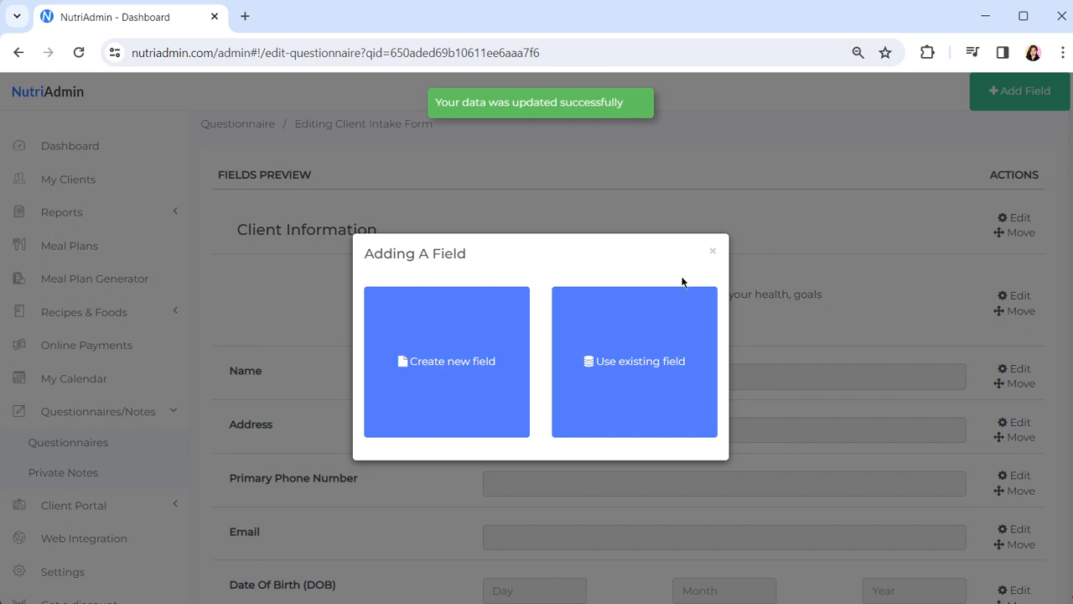
pyautogui.click(411, 391)
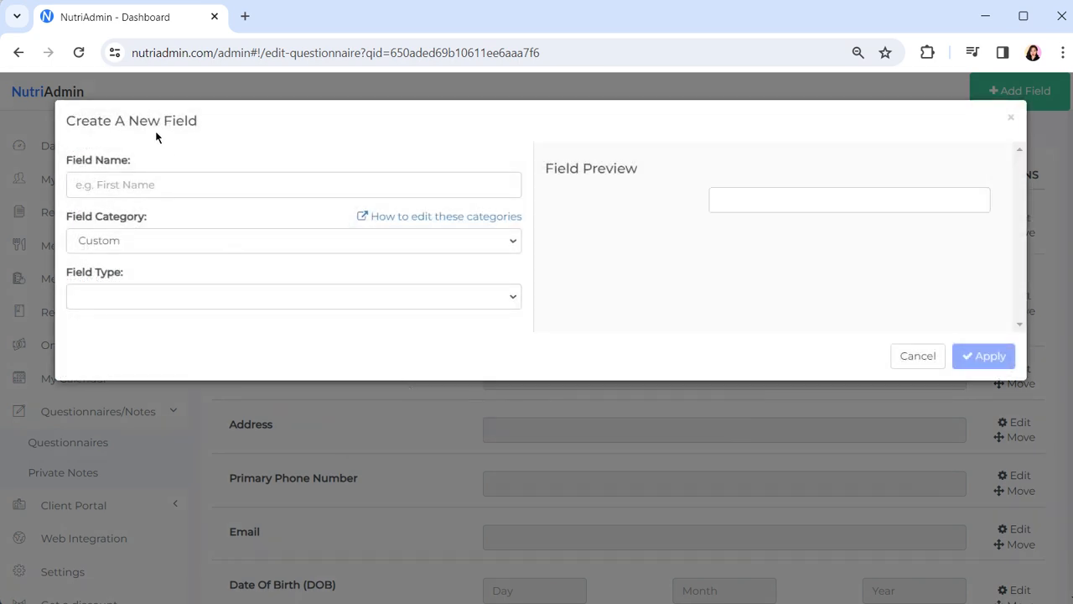
pyautogui.click(166, 187)
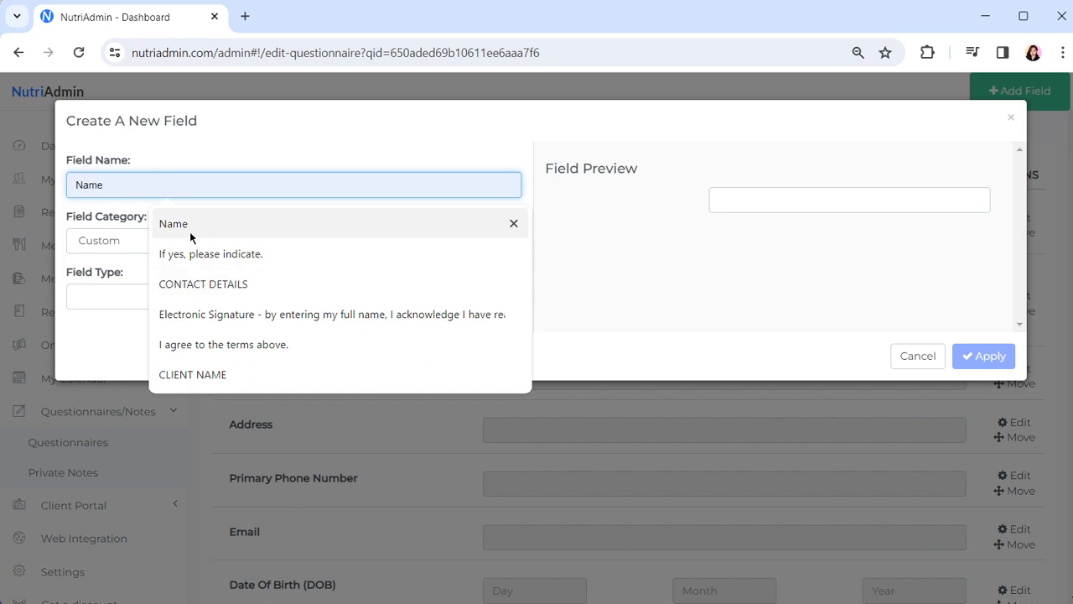
pyautogui.click(183, 260)
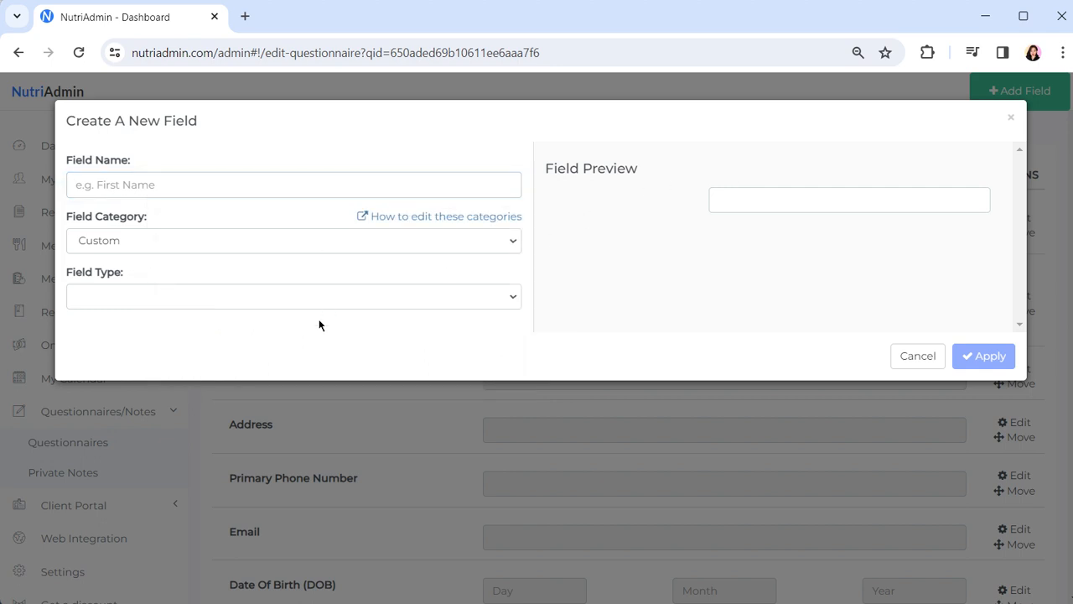
# - Examine the available field categories for the new field and keep the Custom category
pyautogui.click(179, 240)
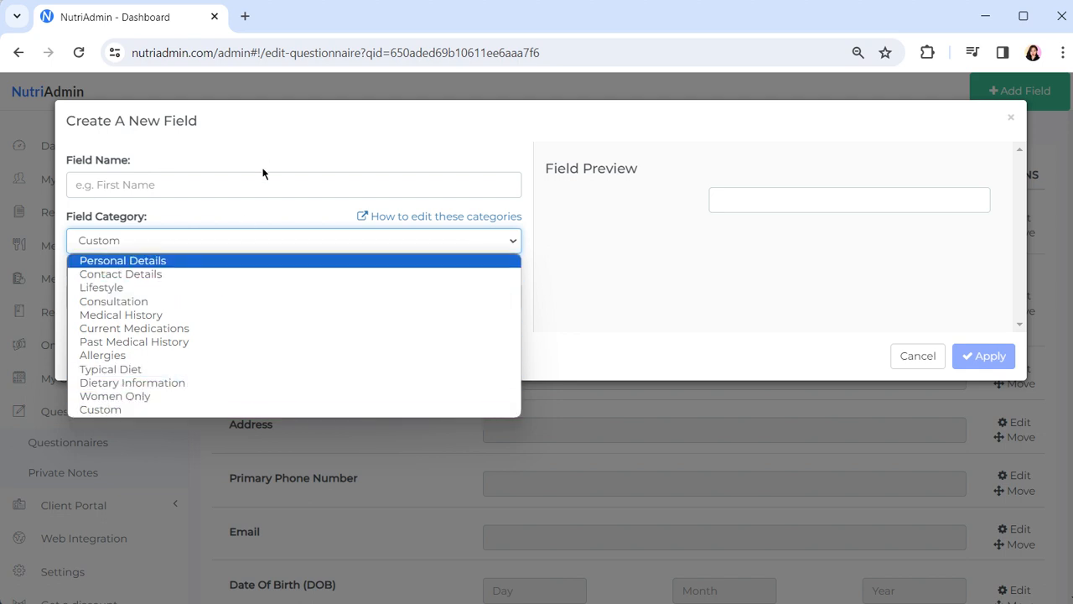
pyautogui.click(246, 222)
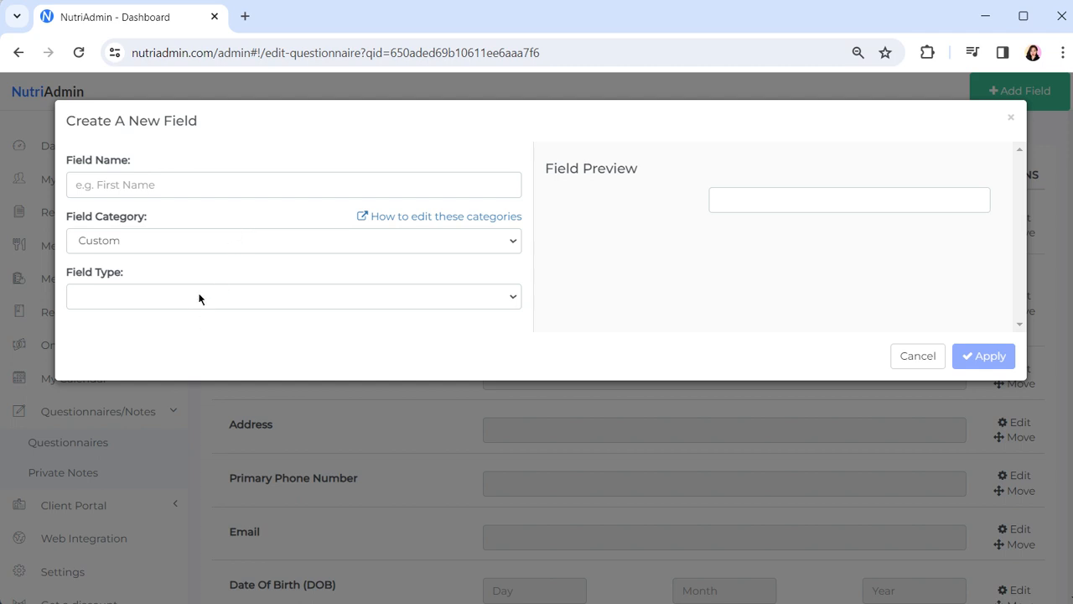
pyautogui.click(210, 239)
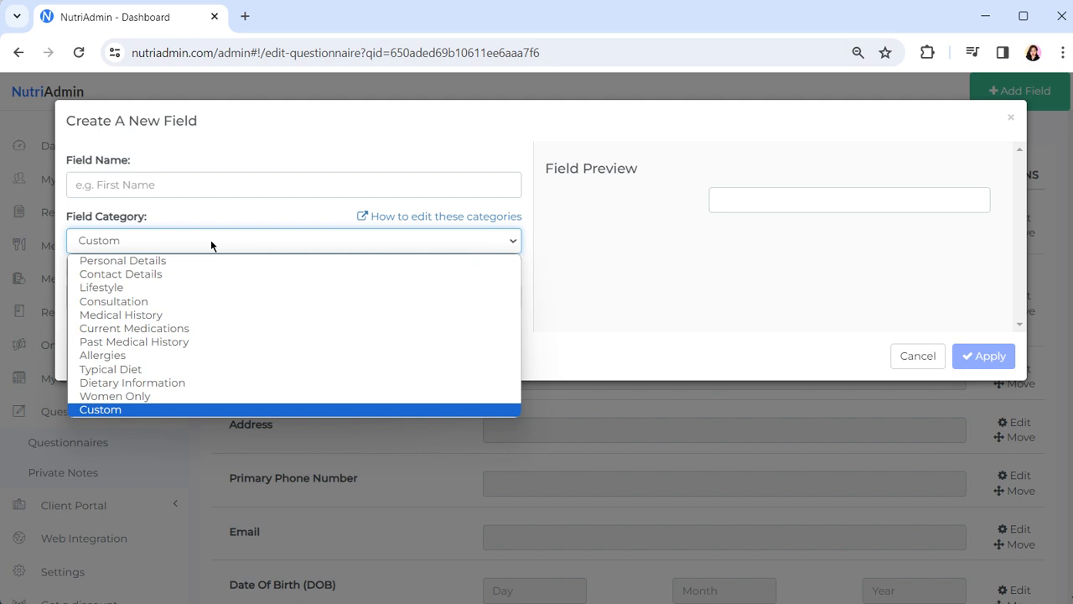
pyautogui.click(210, 240)
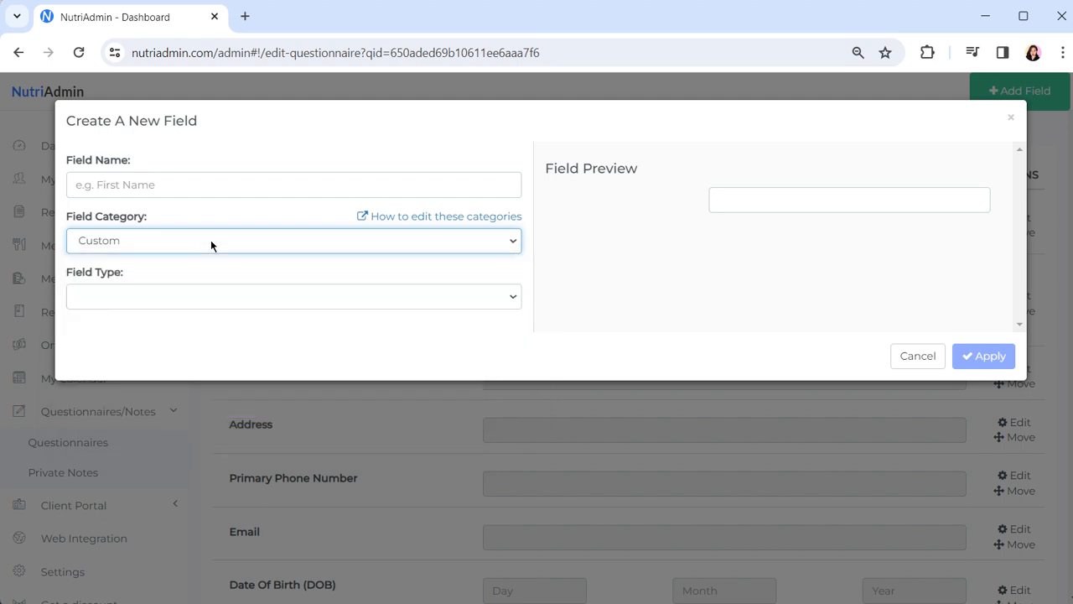
# - Preview the new field as a Yes/No Question, as Paragraph(s)/Long text and as Text
pyautogui.click(156, 299)
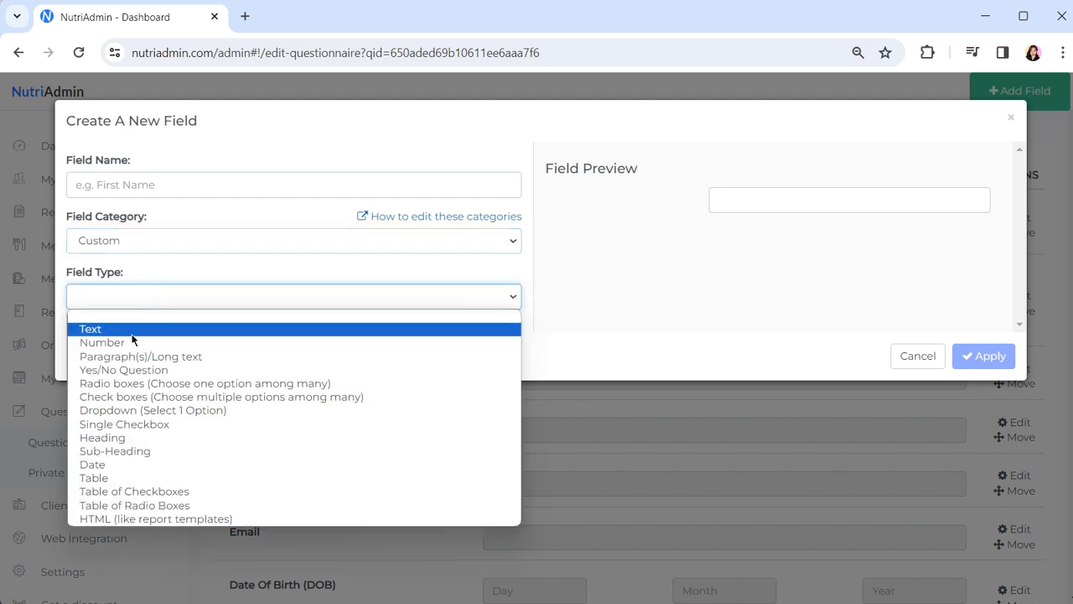
pyautogui.click(132, 369)
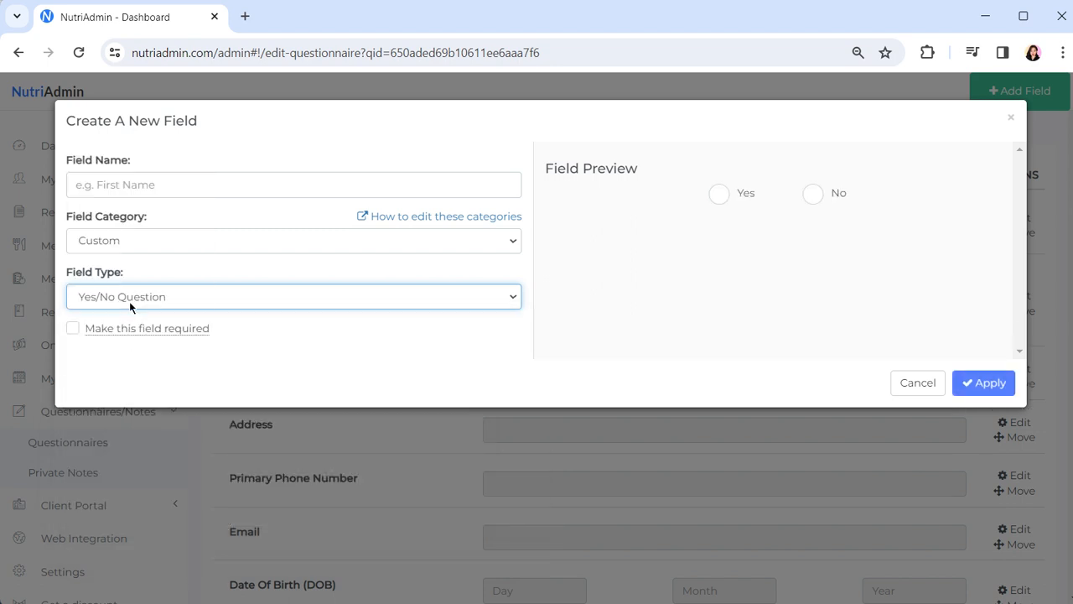
pyautogui.click(129, 301)
pyautogui.click(132, 340)
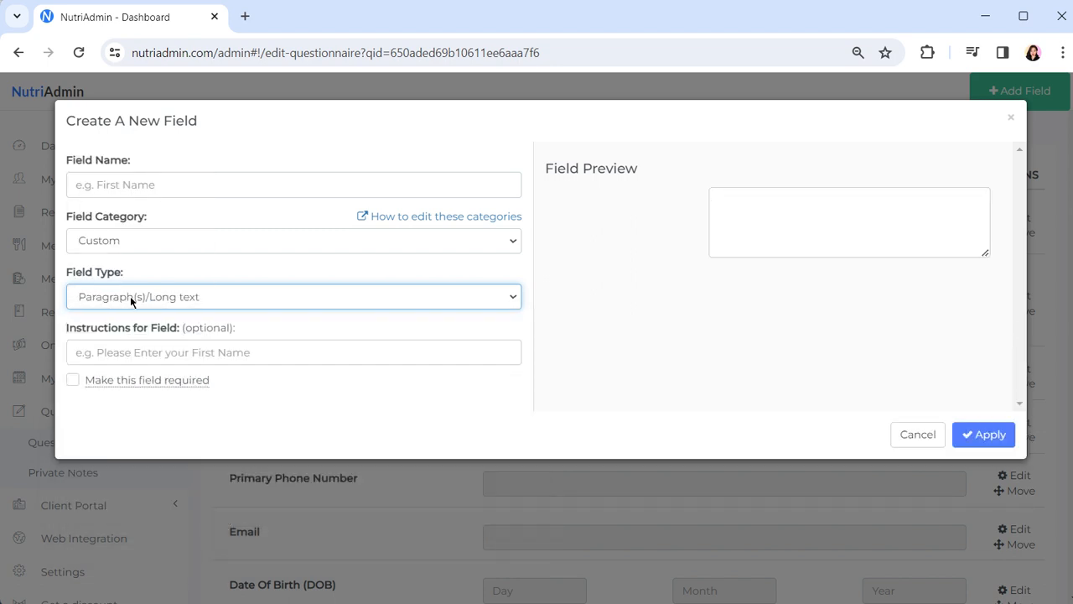
pyautogui.click(130, 296)
pyautogui.click(118, 314)
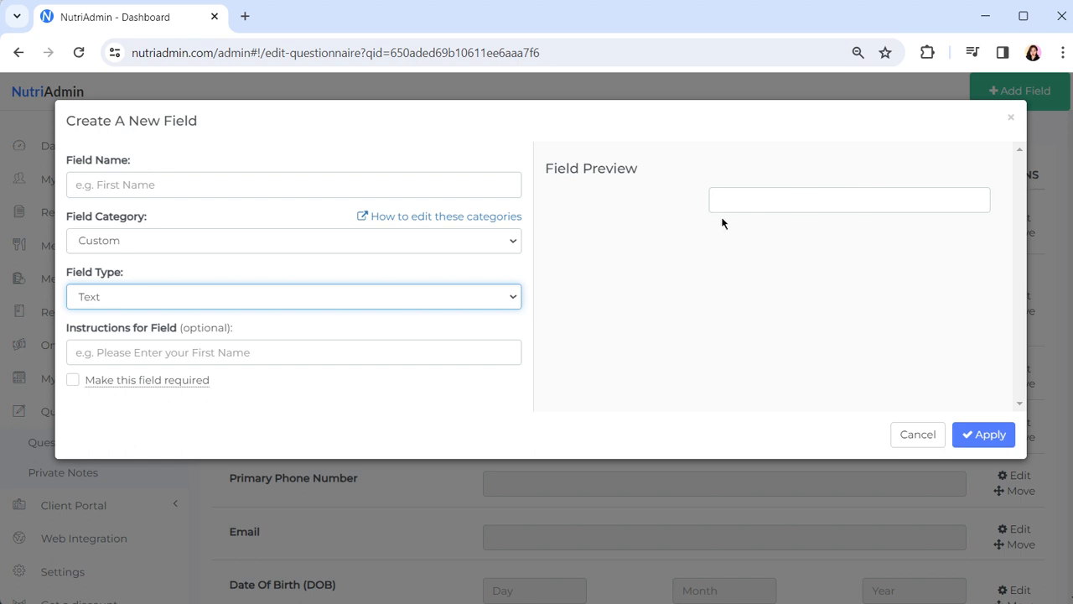
# - Set the field type to Number and raise the sample value in the field preview to 7
pyautogui.click(364, 300)
pyautogui.click(159, 323)
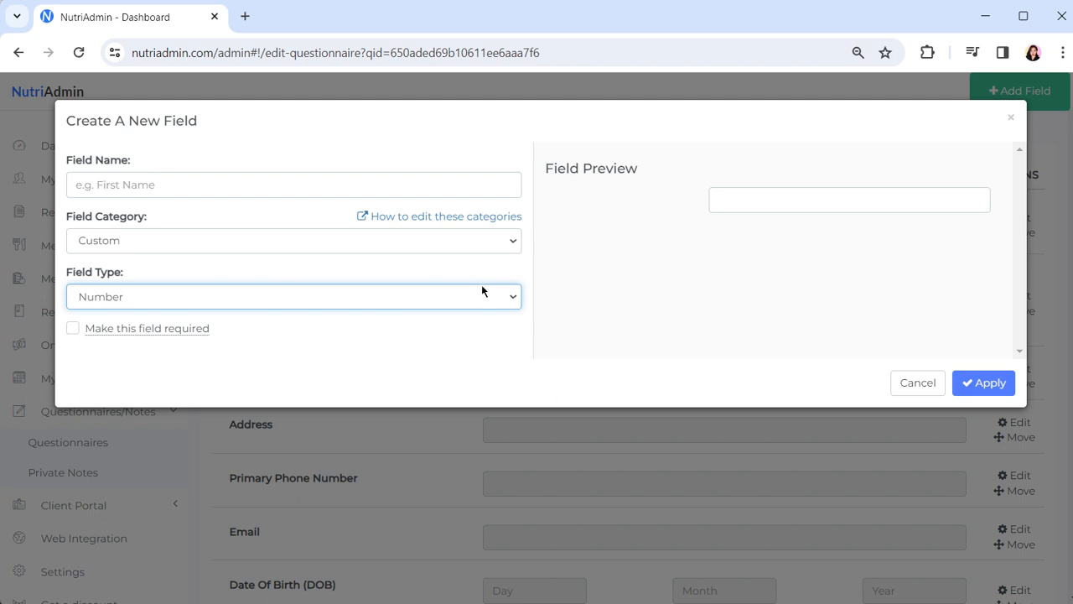
pyautogui.click(973, 197)
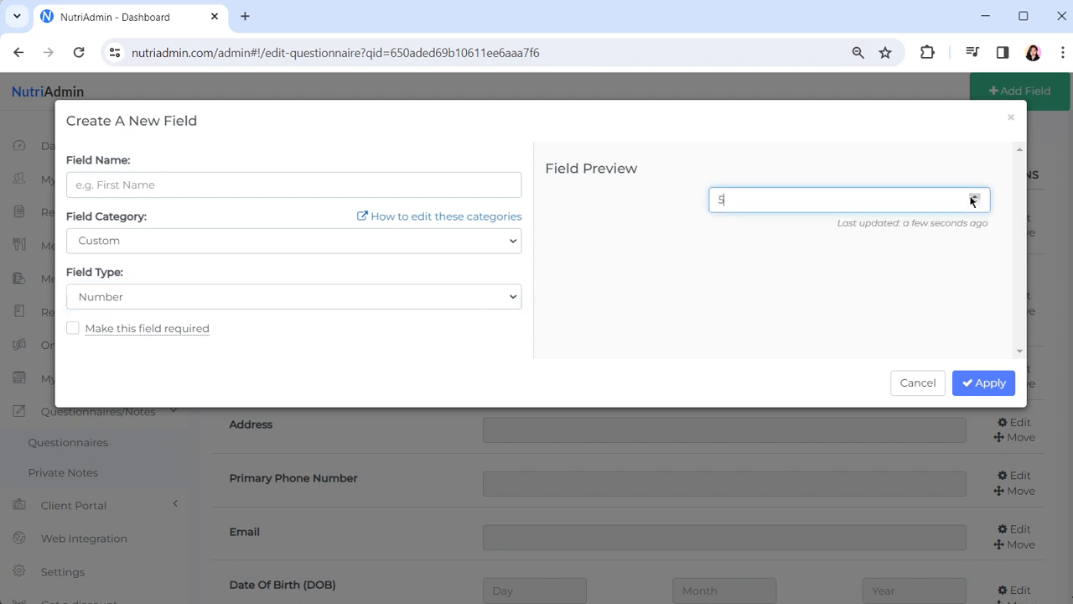
# - Preview the new field as Radio boxes and as Check boxes
pyautogui.click(227, 302)
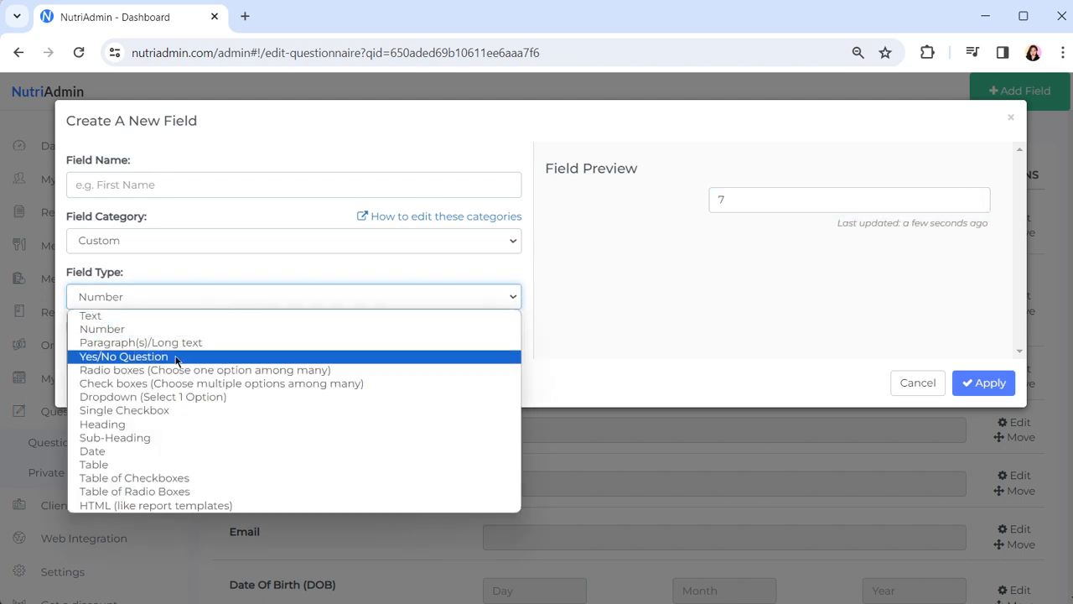
pyautogui.click(209, 370)
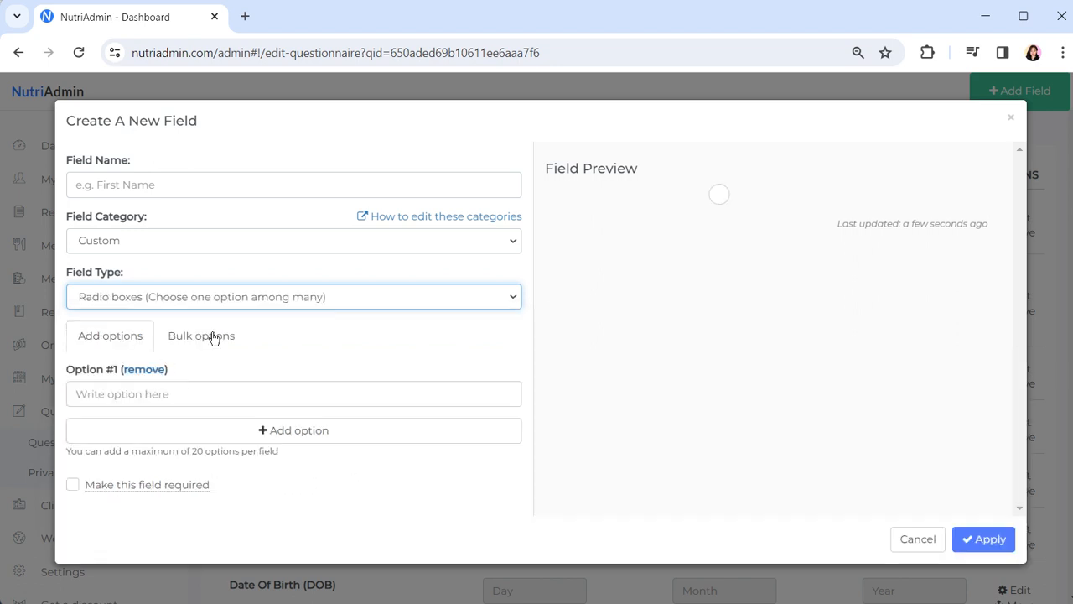
pyautogui.click(303, 304)
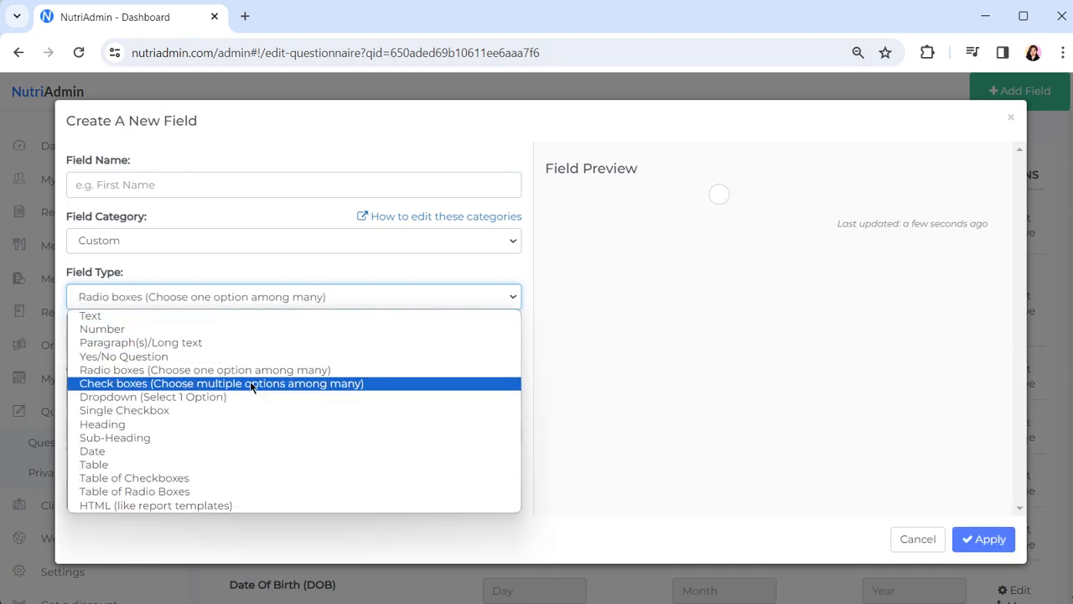
pyautogui.click(252, 385)
# - Set the new field's type to HTML (like report templates) and place the cursor in its content editor
pyautogui.click(325, 295)
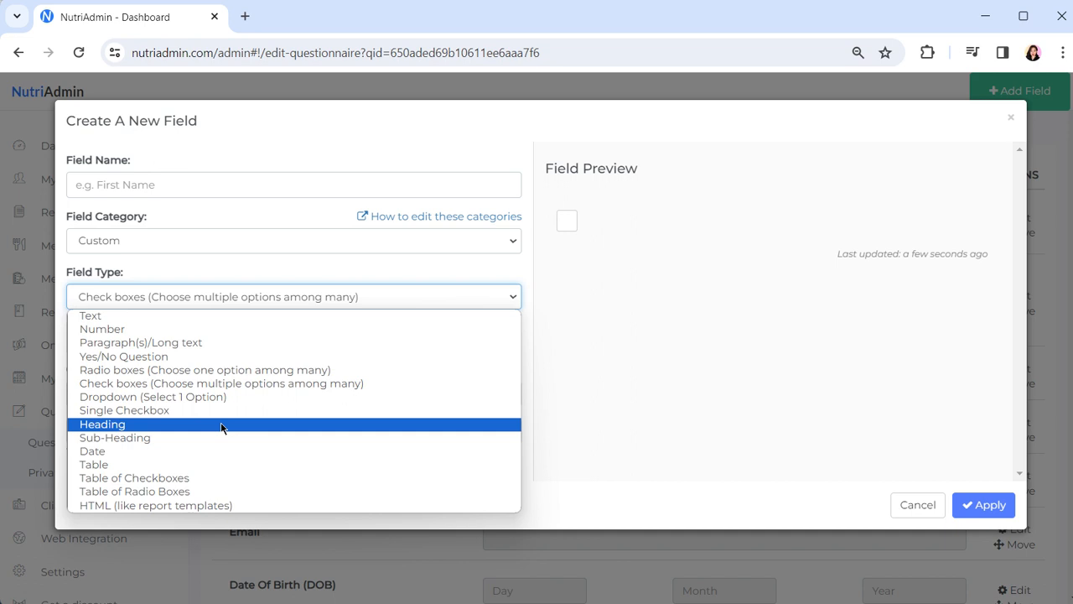
pyautogui.click(126, 507)
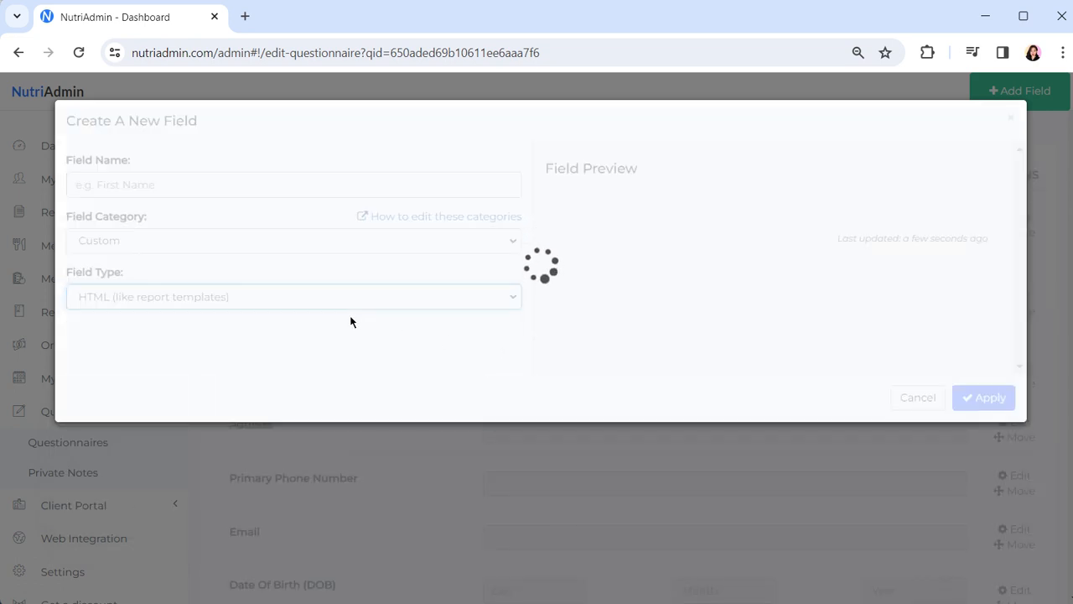
pyautogui.scroll(-3, 393, 454)
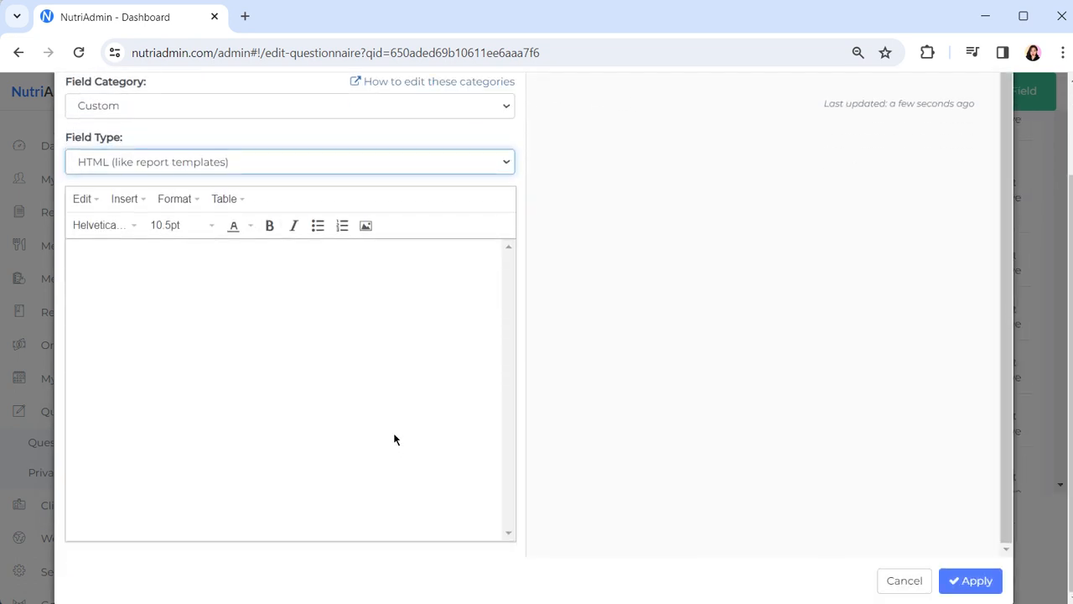
pyautogui.click(233, 298)
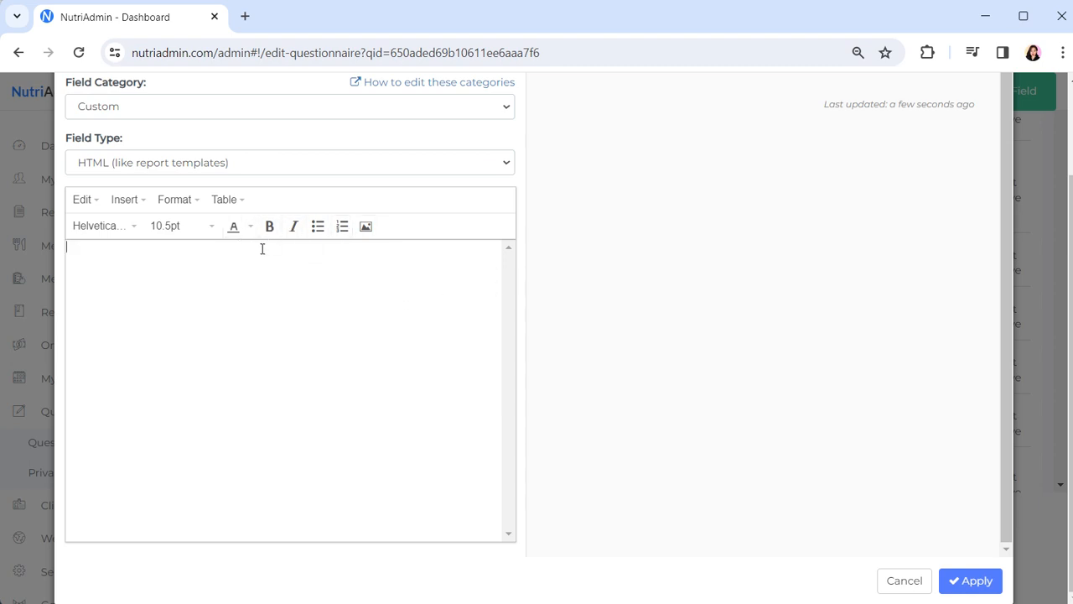
# - Look over the new HTML field's settings and discard the field without applying it
pyautogui.scroll(1, 340, 302)
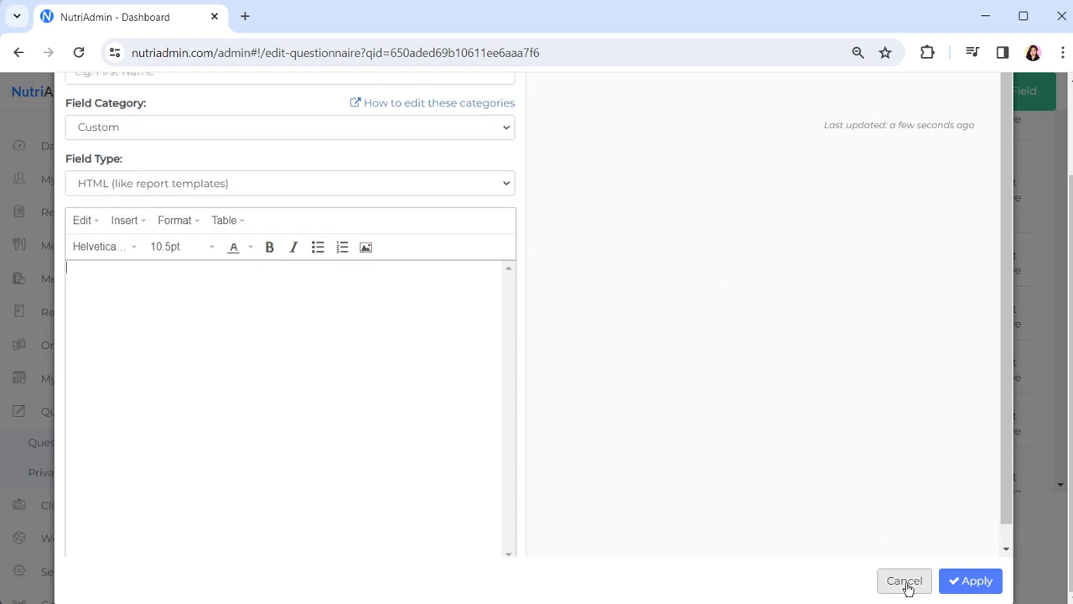
pyautogui.scroll(3, 384, 265)
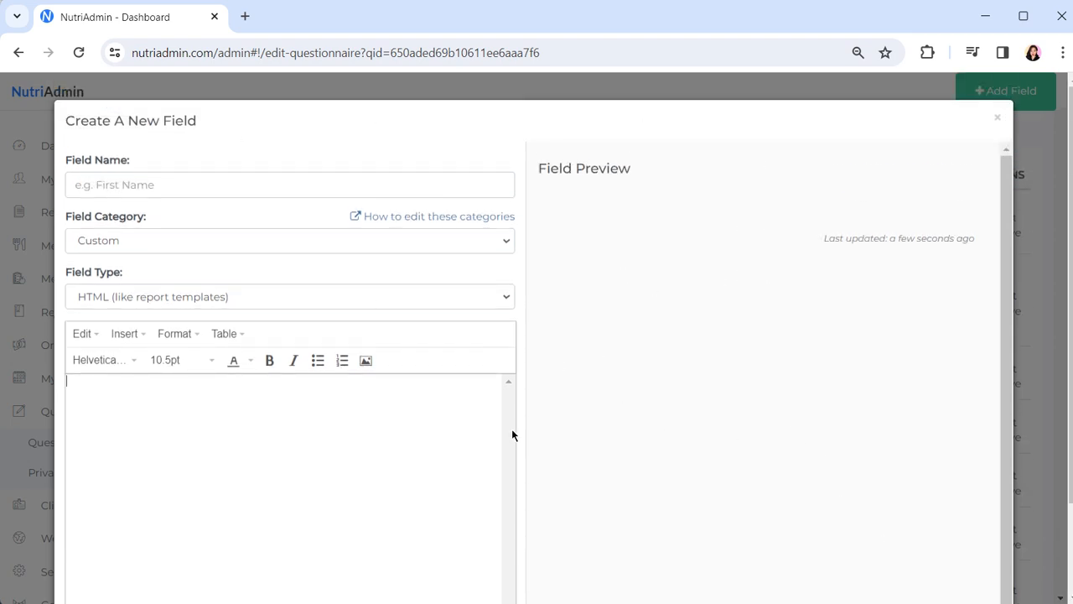
pyautogui.scroll(-3, 512, 434)
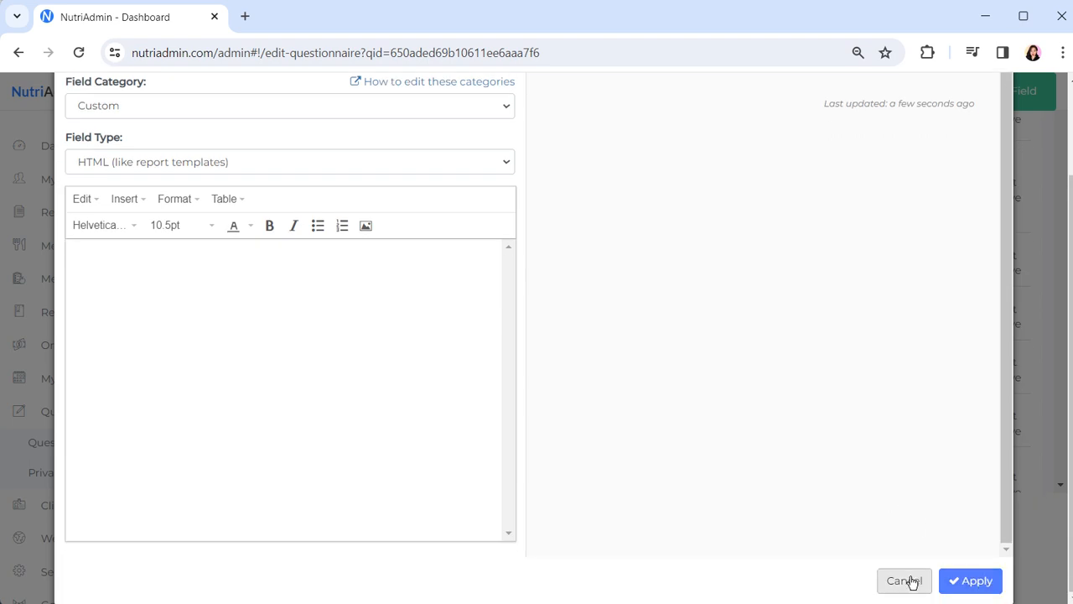
pyautogui.scroll(1, 901, 578)
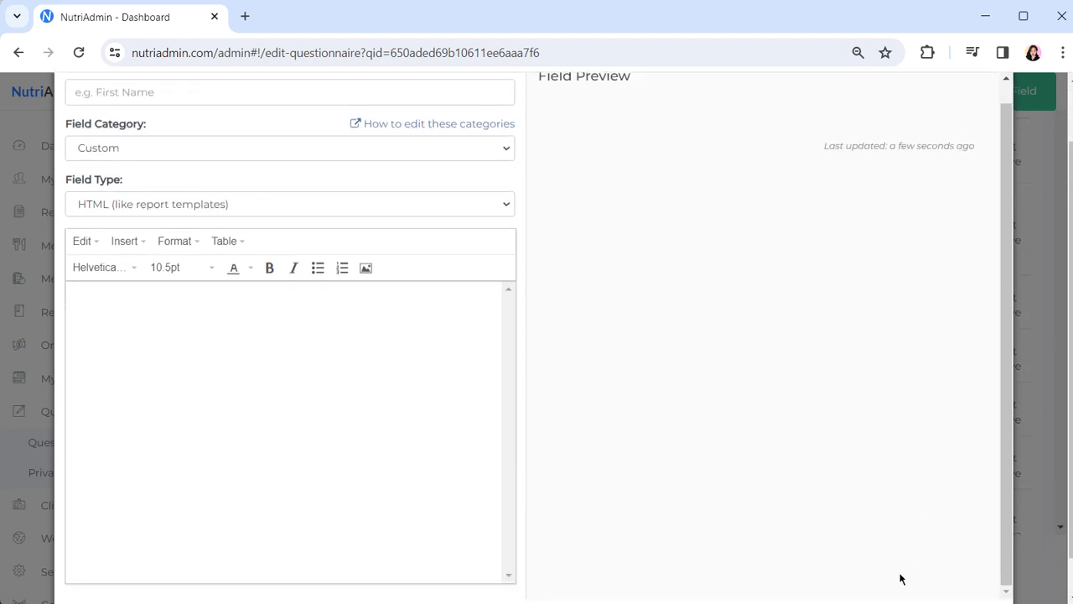
pyautogui.scroll(-1, 901, 578)
pyautogui.click(904, 580)
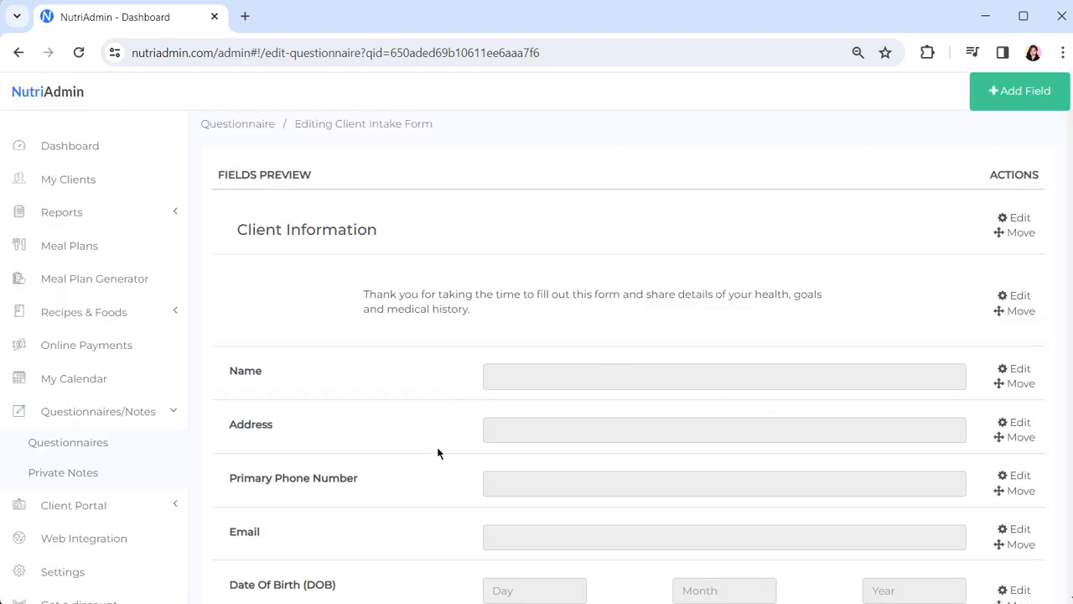
# - Create a new Text field named "Name" and insert it directly above the existing Name field, below the thank-you paragraph
pyautogui.click(1025, 101)
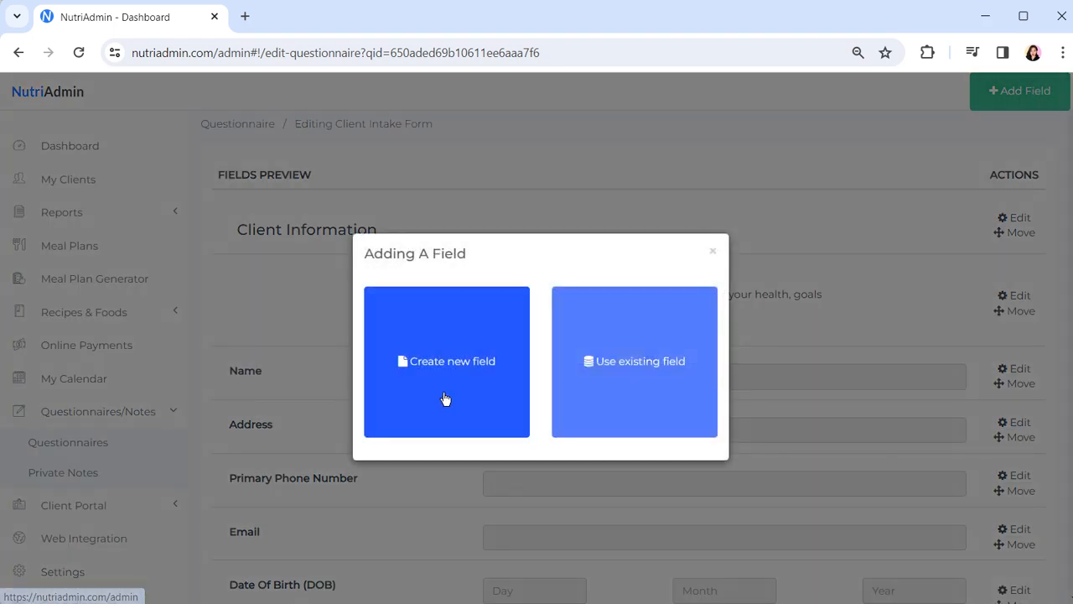
pyautogui.click(448, 400)
pyautogui.click(300, 183)
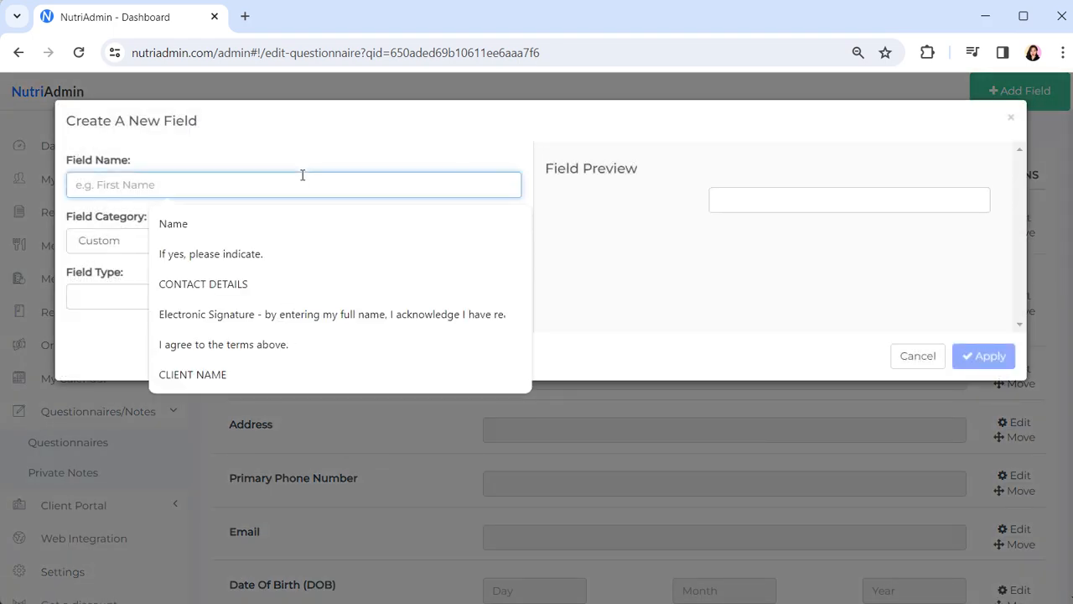
pyautogui.click(180, 223)
pyautogui.click(144, 299)
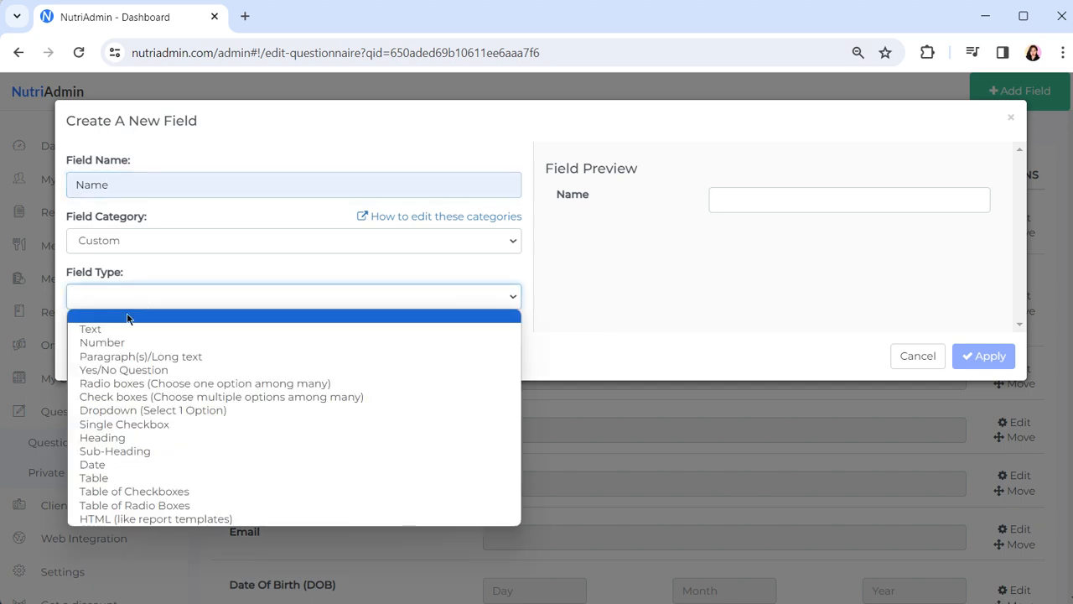
pyautogui.click(115, 331)
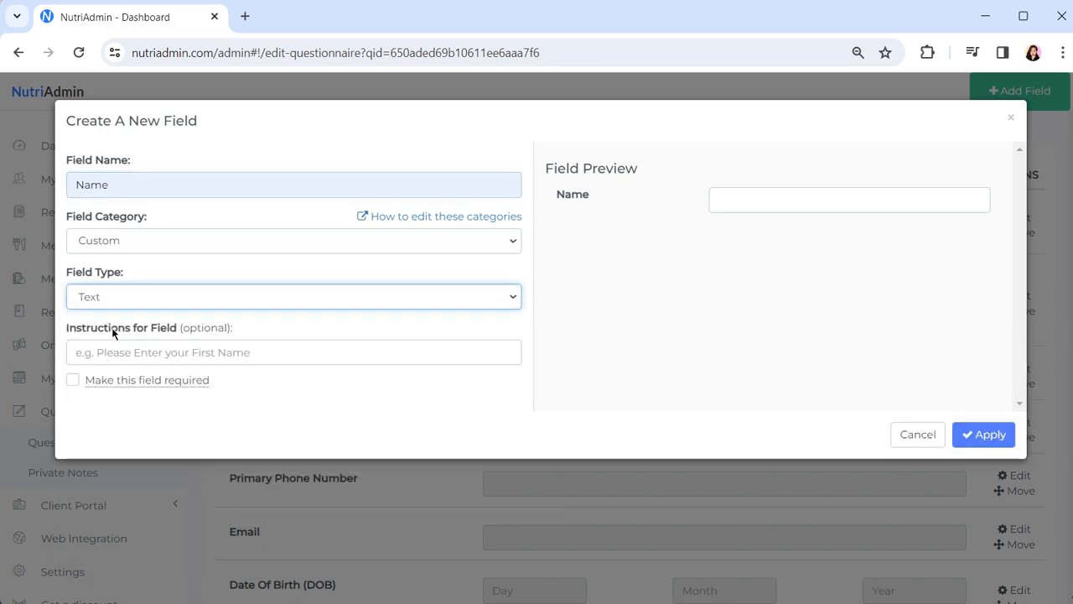
pyautogui.click(983, 435)
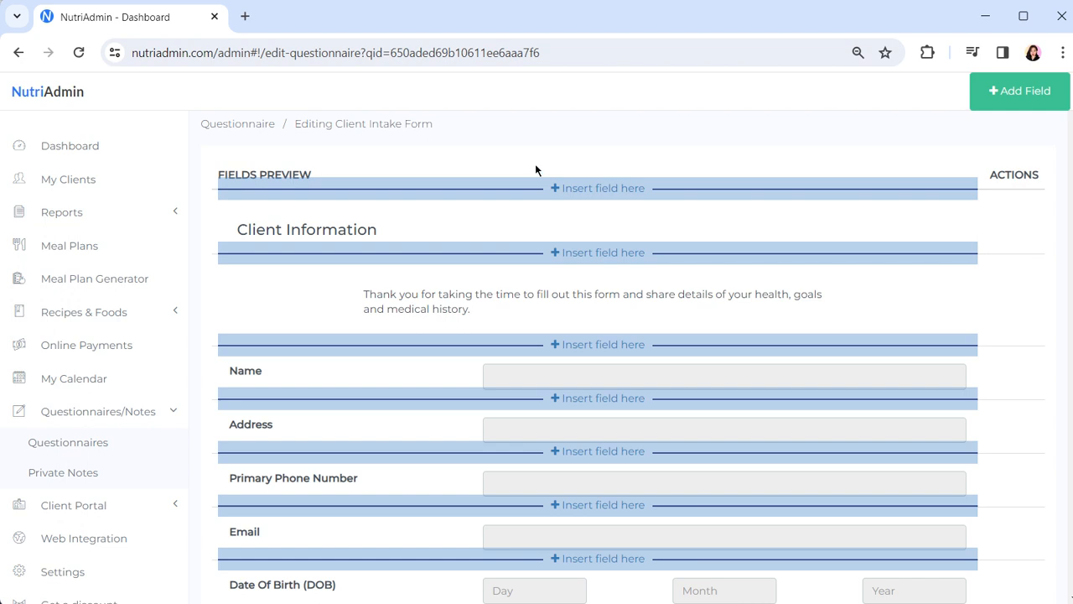
pyautogui.click(579, 345)
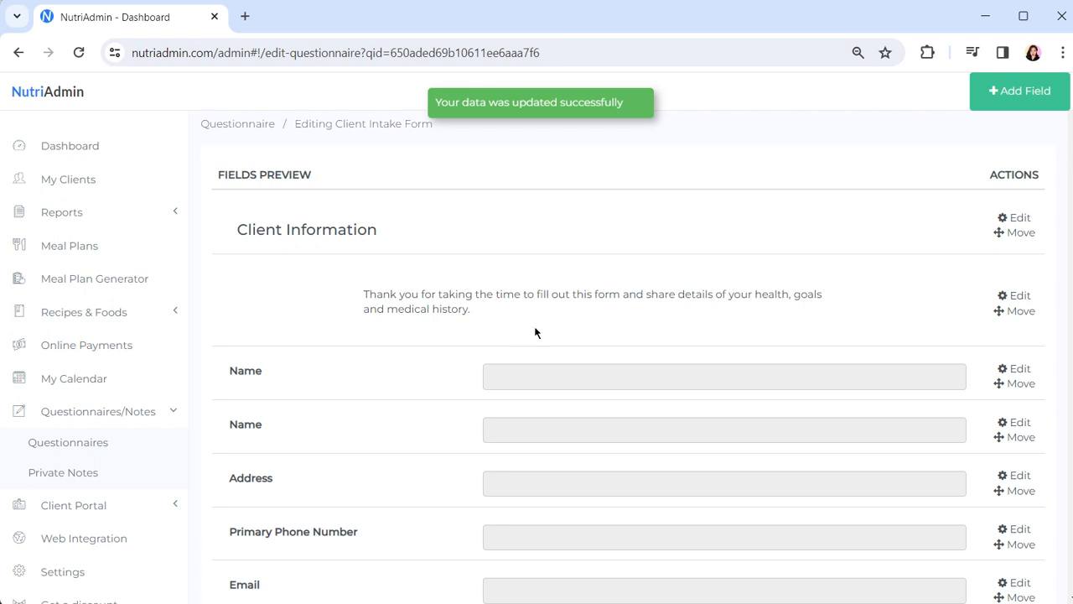
# - Start adding an existing field and choose "Questionnaire linked to overview fields" as the form to copy from
pyautogui.click(986, 103)
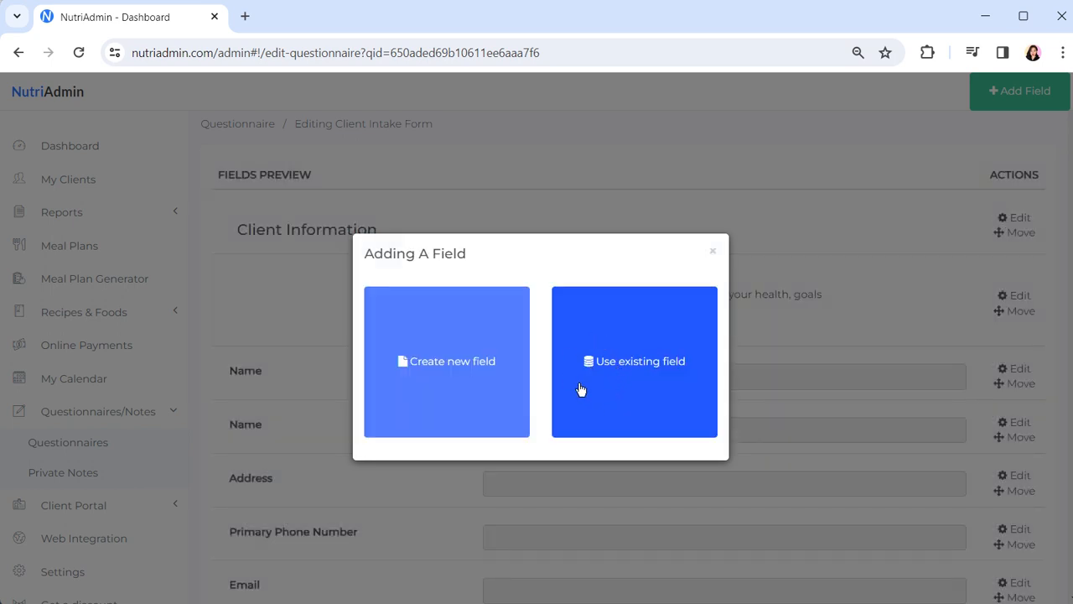
pyautogui.click(653, 401)
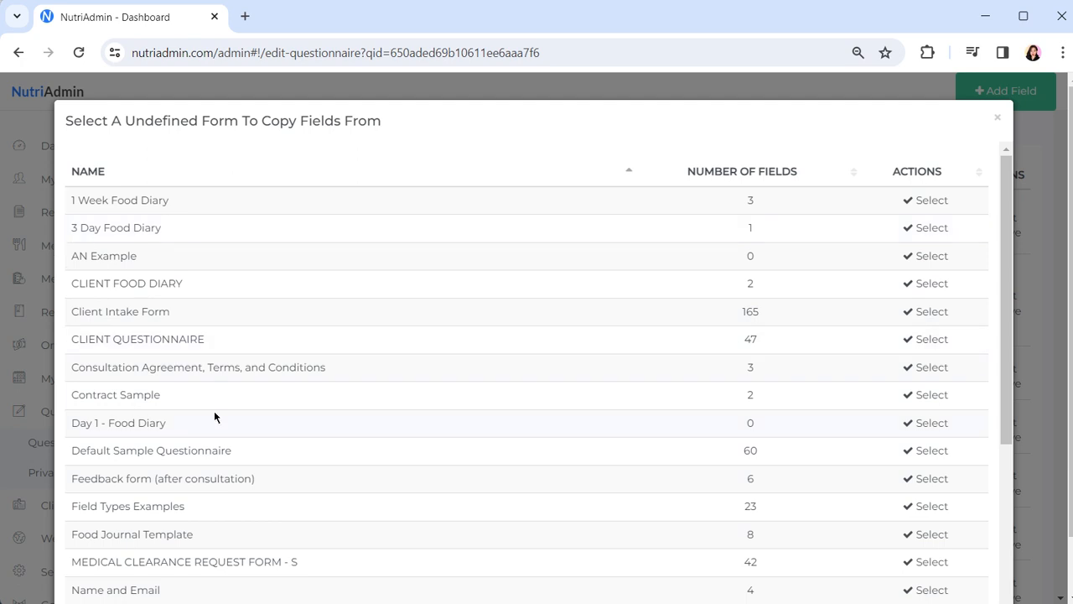
pyautogui.scroll(-3, 161, 503)
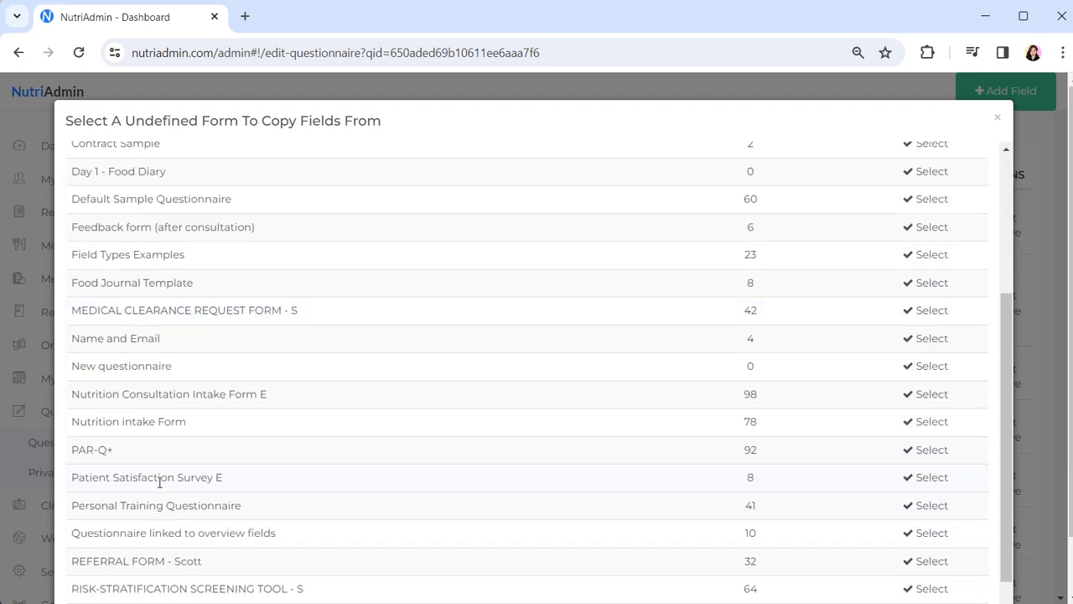
pyautogui.scroll(-2, 159, 482)
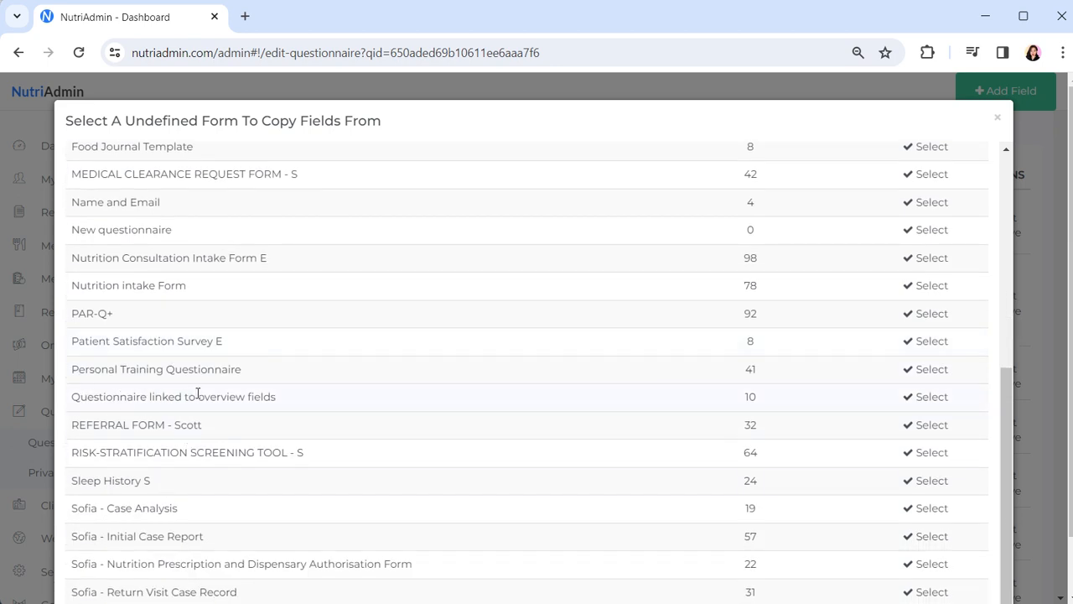
pyautogui.click(930, 399)
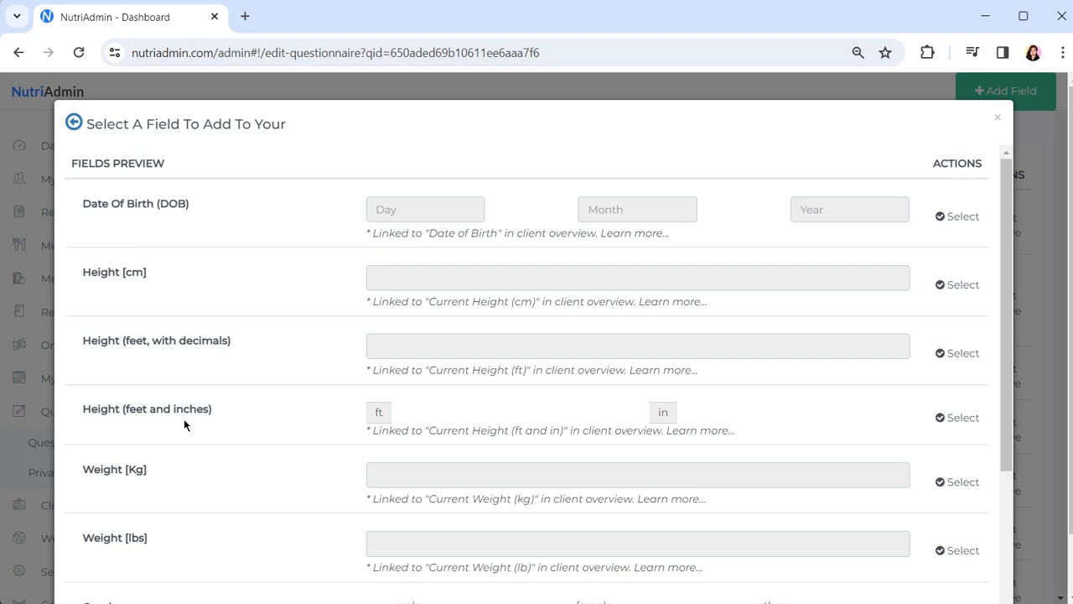
# - Examine the available fields linked to the client overview, from Date Of Birth (DOB) to Activity Level
pyautogui.scroll(-3, 184, 419)
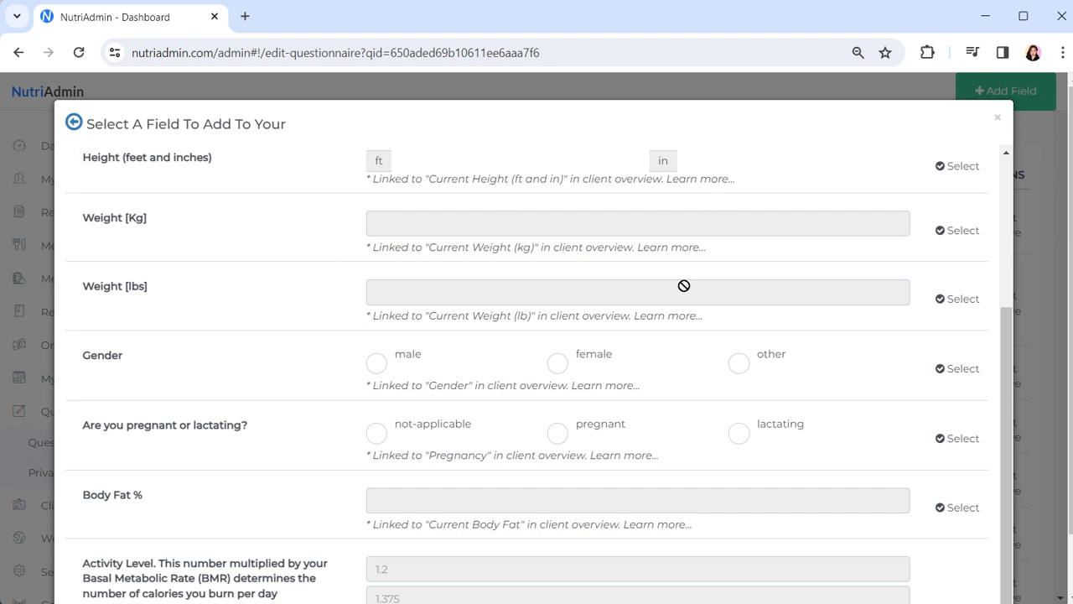
pyautogui.scroll(-1, 179, 434)
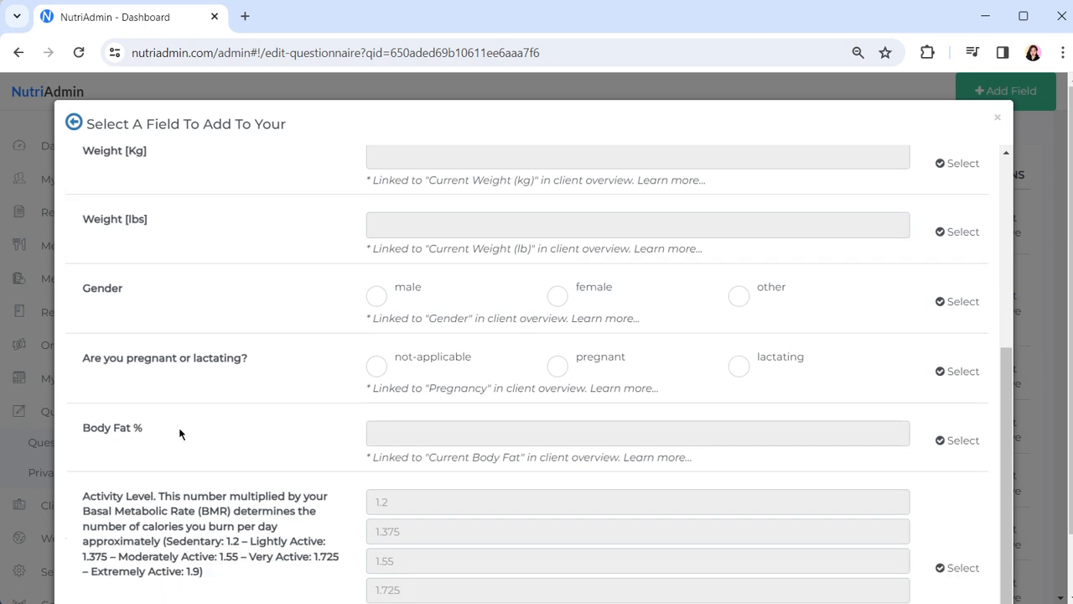
pyautogui.scroll(-1, 179, 433)
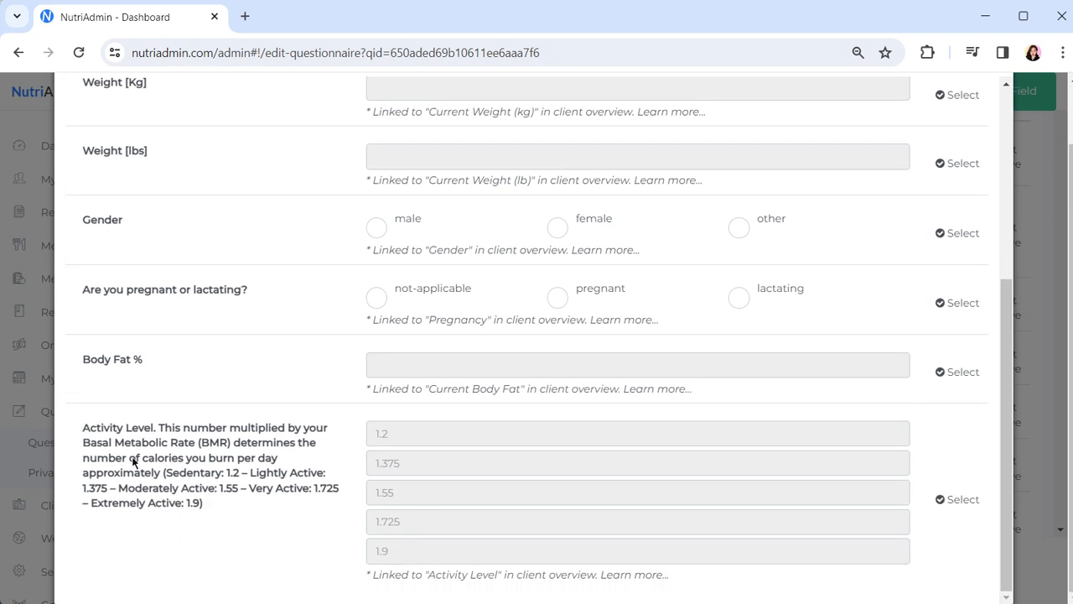
pyautogui.scroll(5, 560, 471)
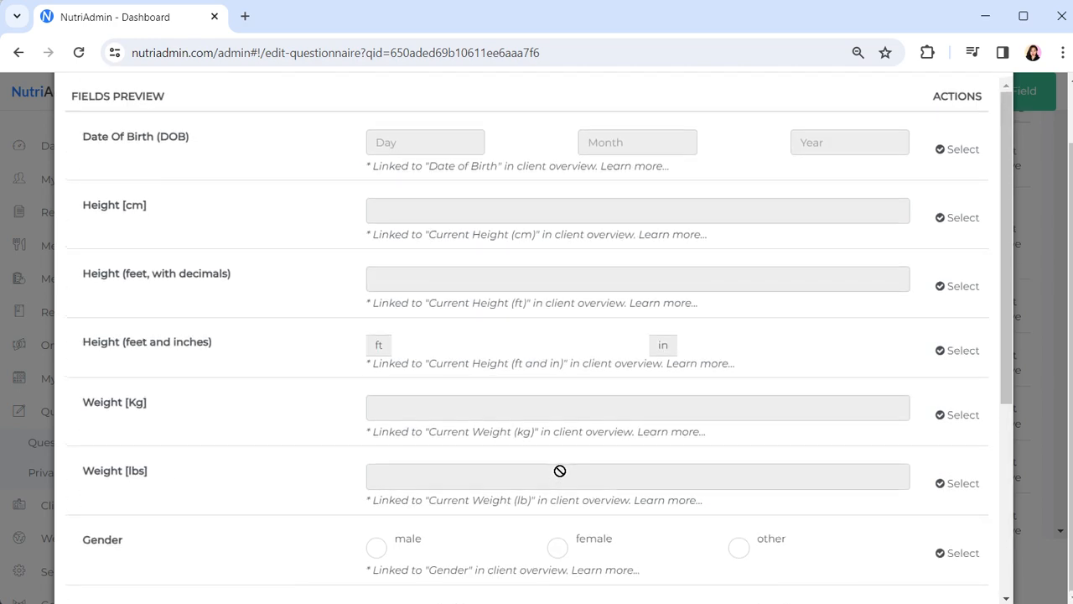
pyautogui.scroll(1, 558, 467)
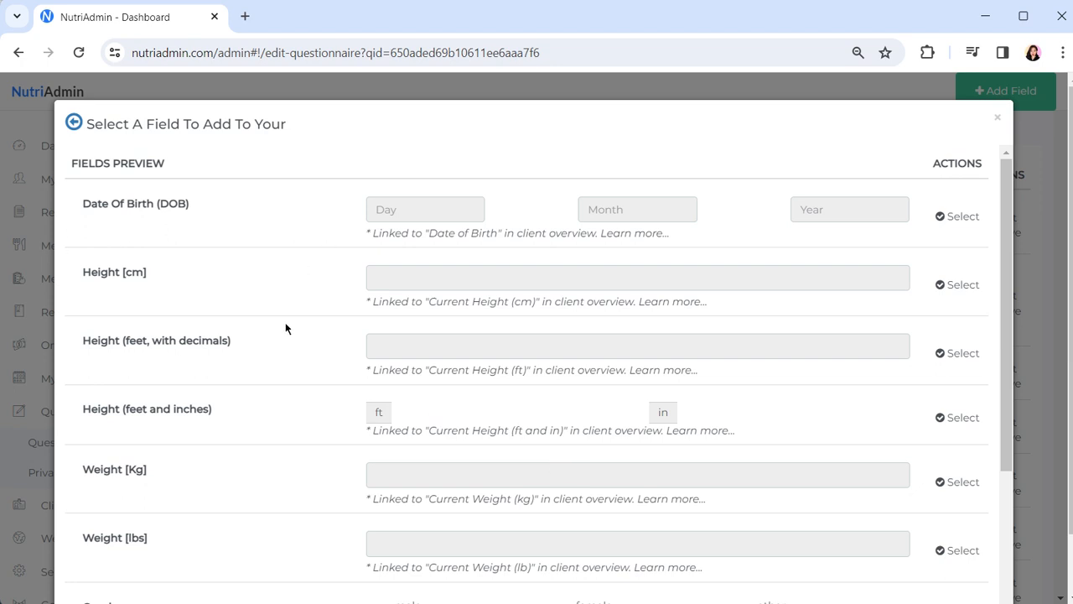
pyautogui.scroll(-1, 229, 397)
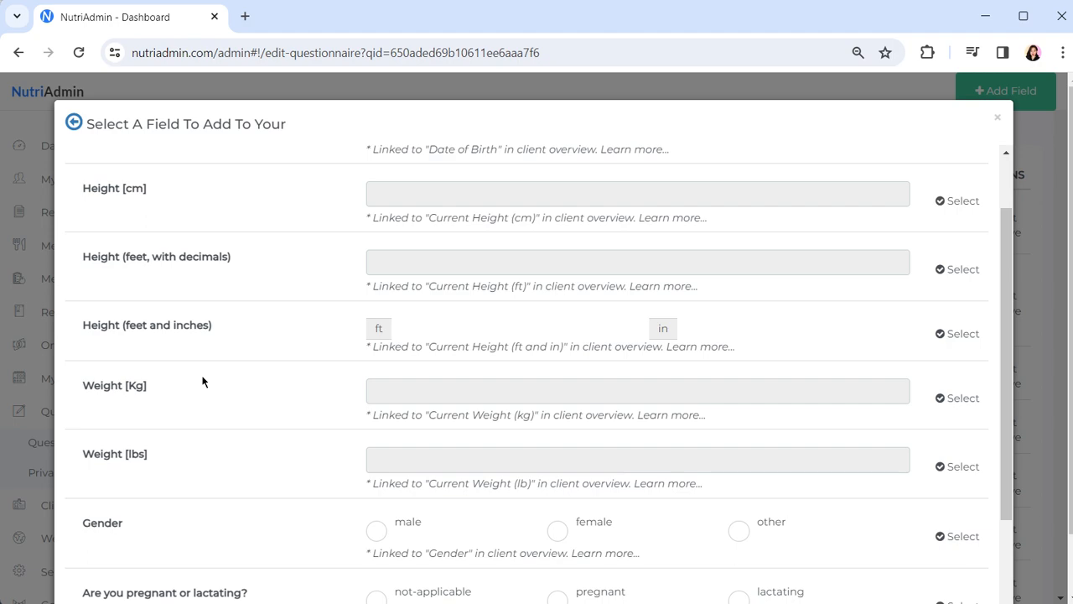
pyautogui.scroll(-4, 202, 382)
pyautogui.scroll(2, 495, 439)
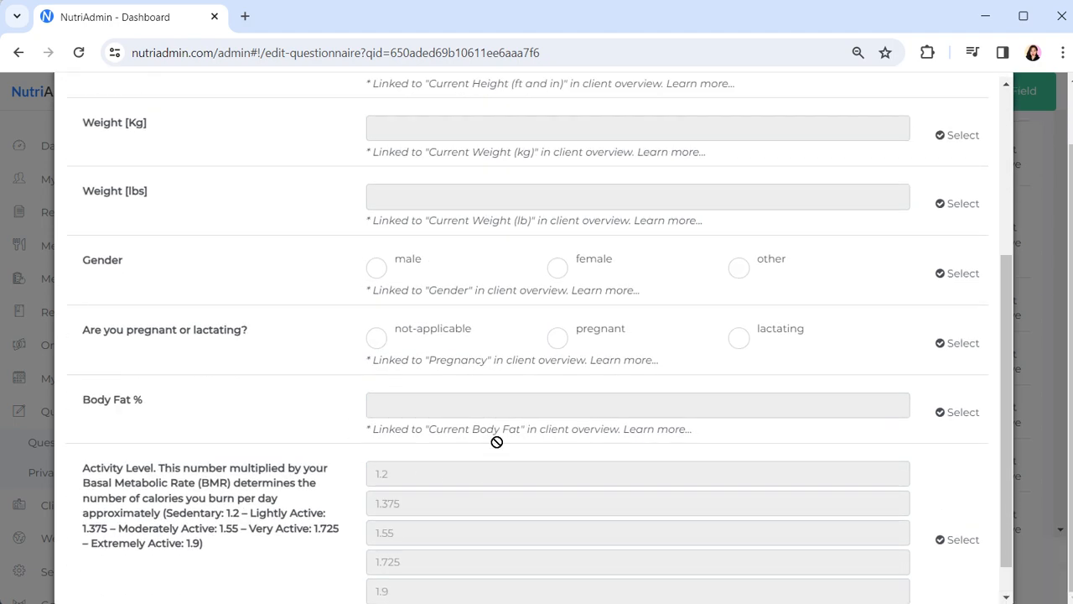
pyautogui.scroll(2, 495, 445)
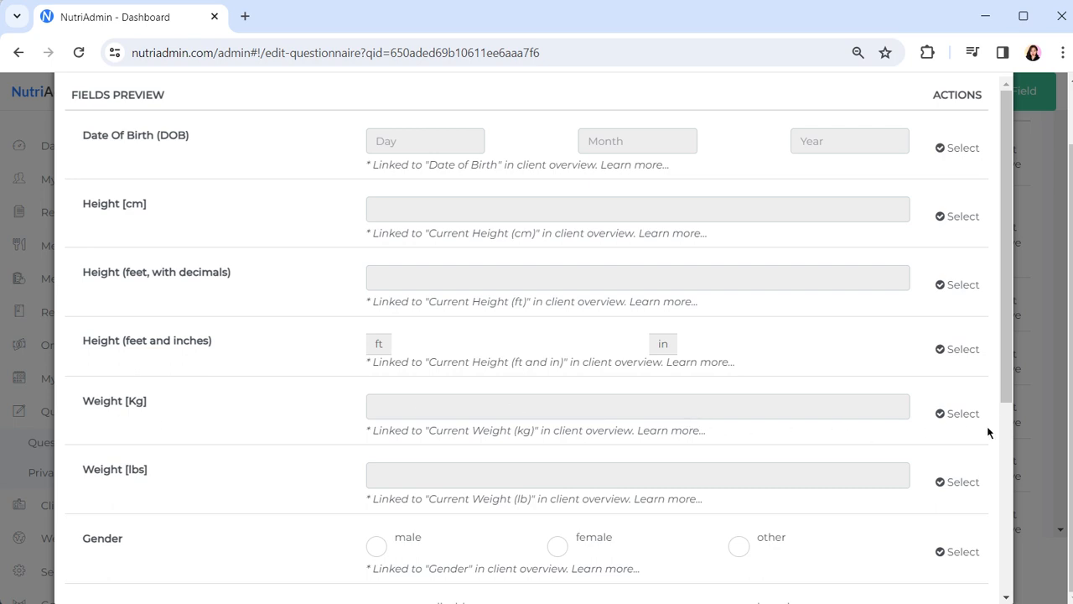
# - Copy the Weight [Kg] field into the Client Intake Form, inserting it directly below Chosen Gender
pyautogui.click(956, 413)
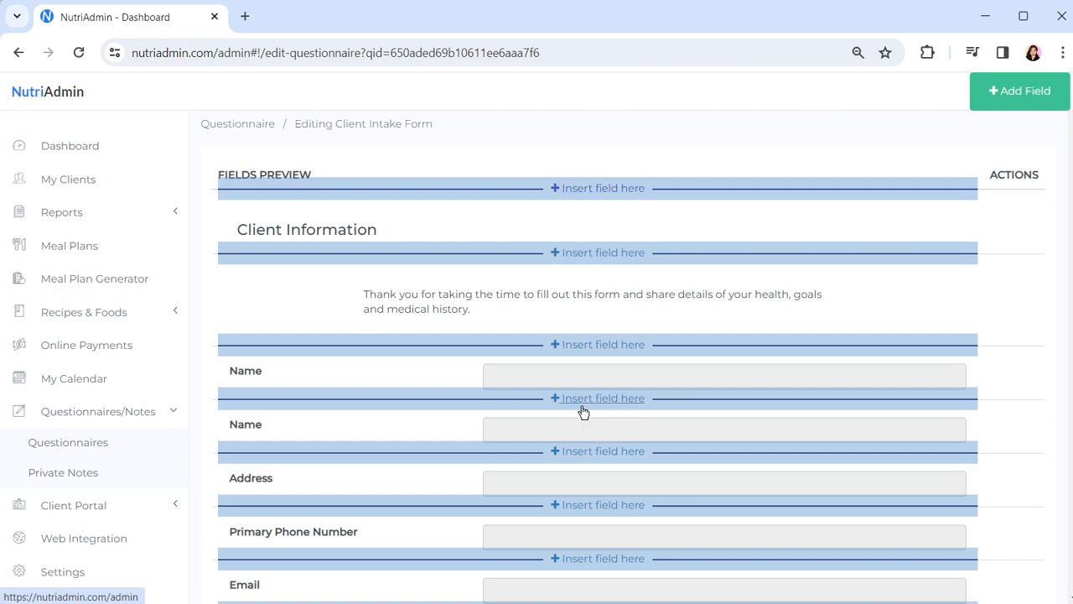
pyautogui.scroll(-2, 582, 412)
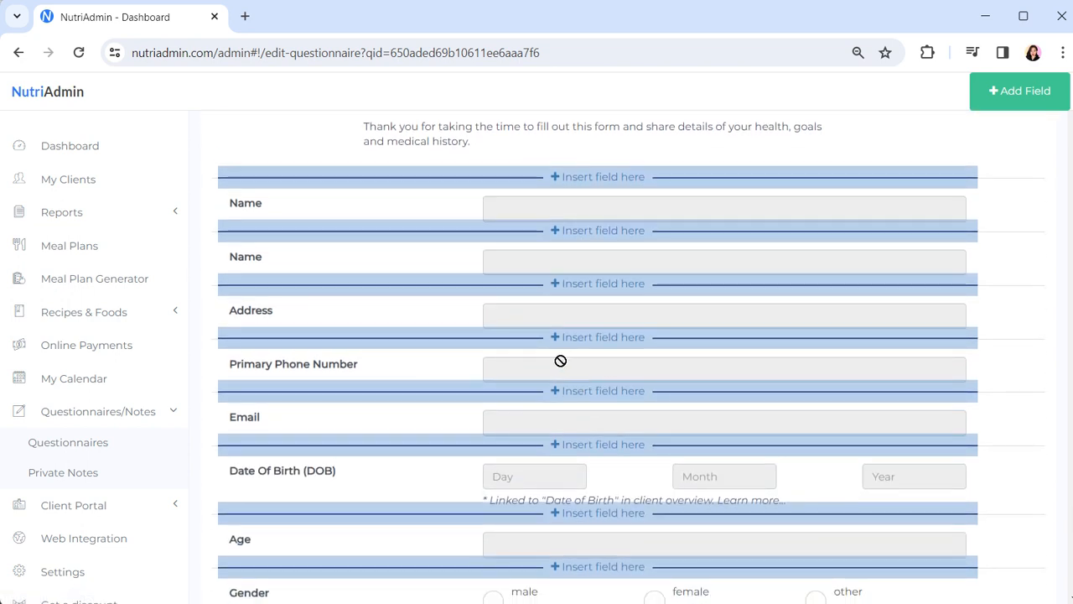
pyautogui.scroll(-2, 559, 413)
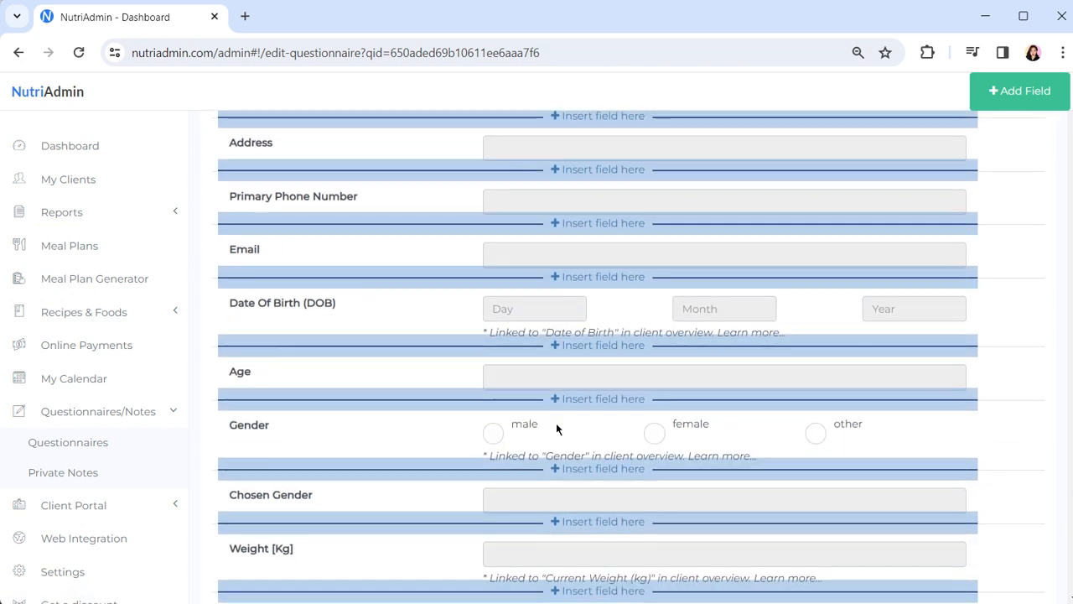
pyautogui.click(588, 521)
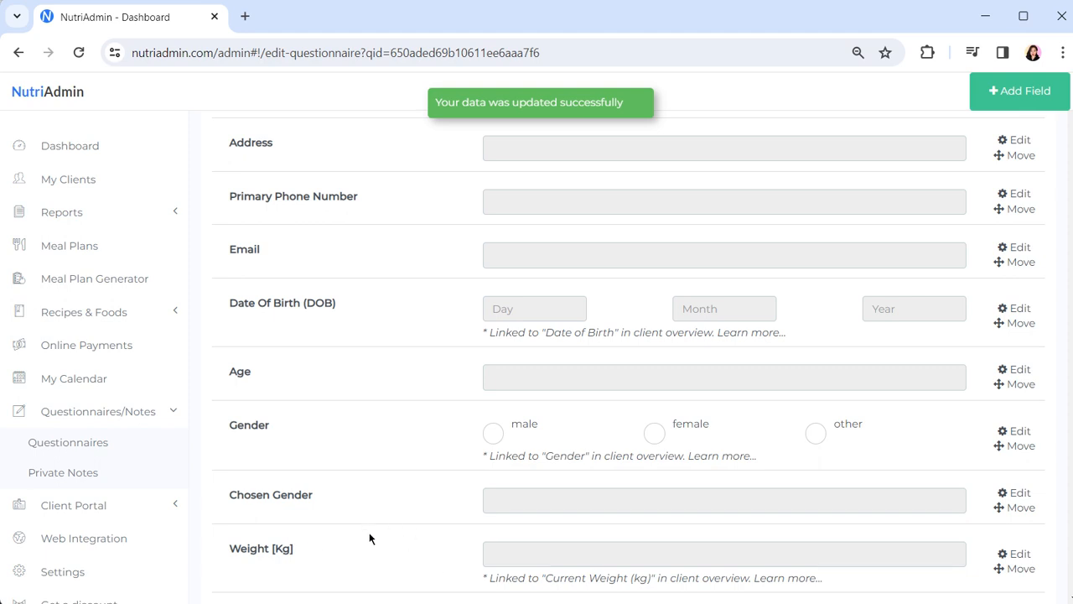
# - Review the added Weight [Kg] field's client overview link note and the fields around it in the form
pyautogui.scroll(-2, 371, 539)
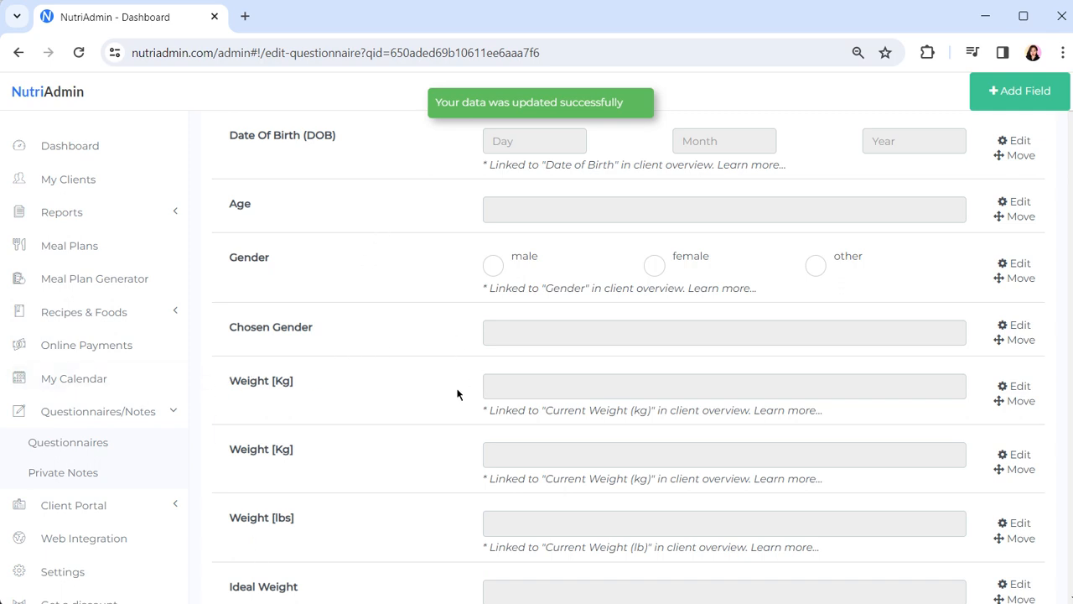
pyautogui.moveTo(478, 410); pyautogui.dragTo(844, 411)
pyautogui.click(405, 423)
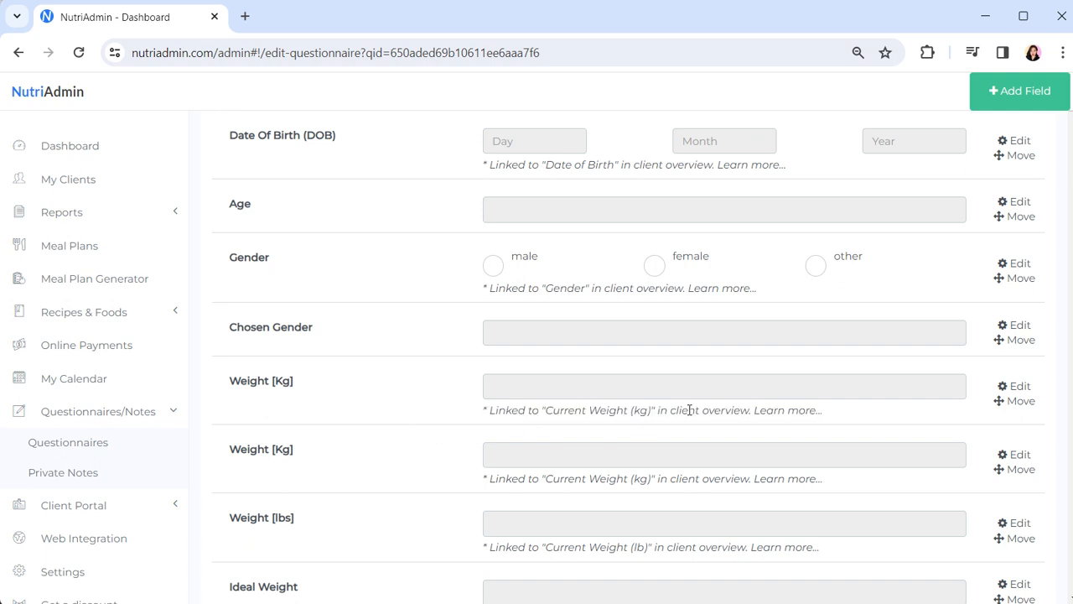
pyautogui.scroll(-3, 360, 411)
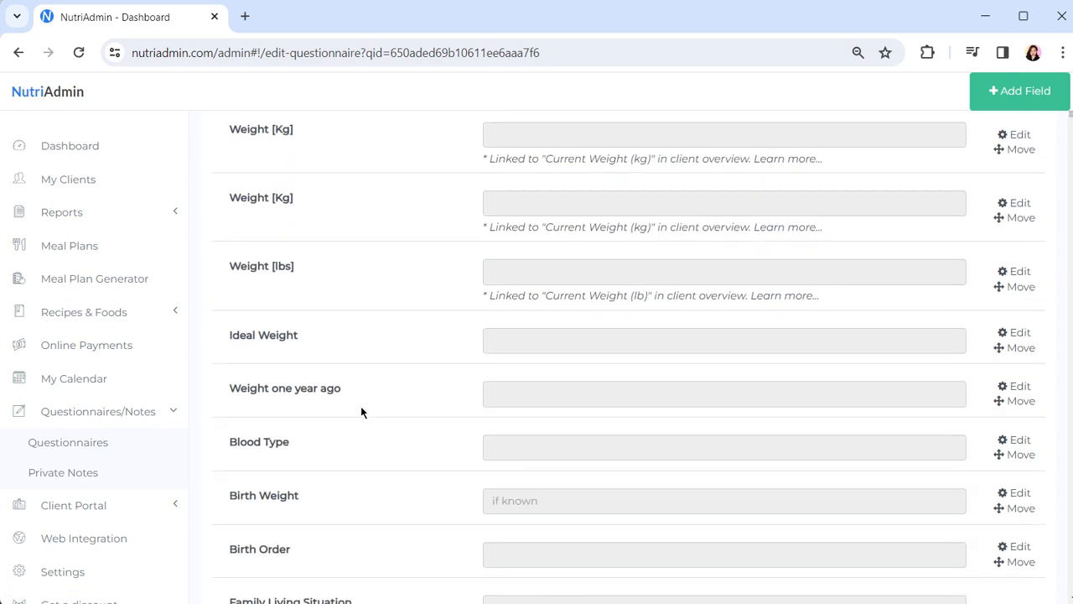
pyautogui.scroll(4, 361, 411)
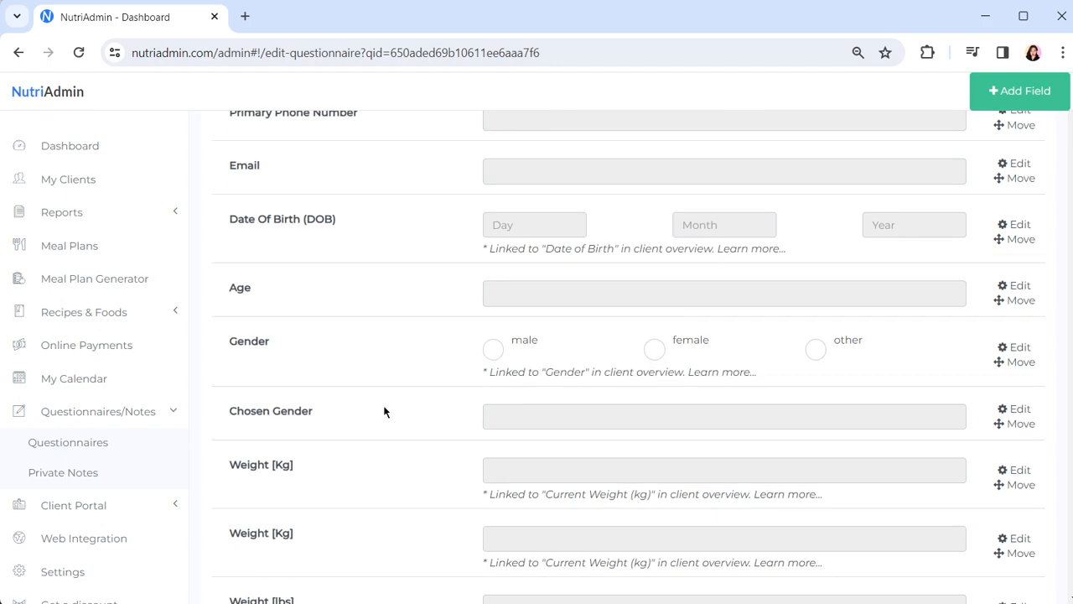
pyautogui.scroll(4, 683, 370)
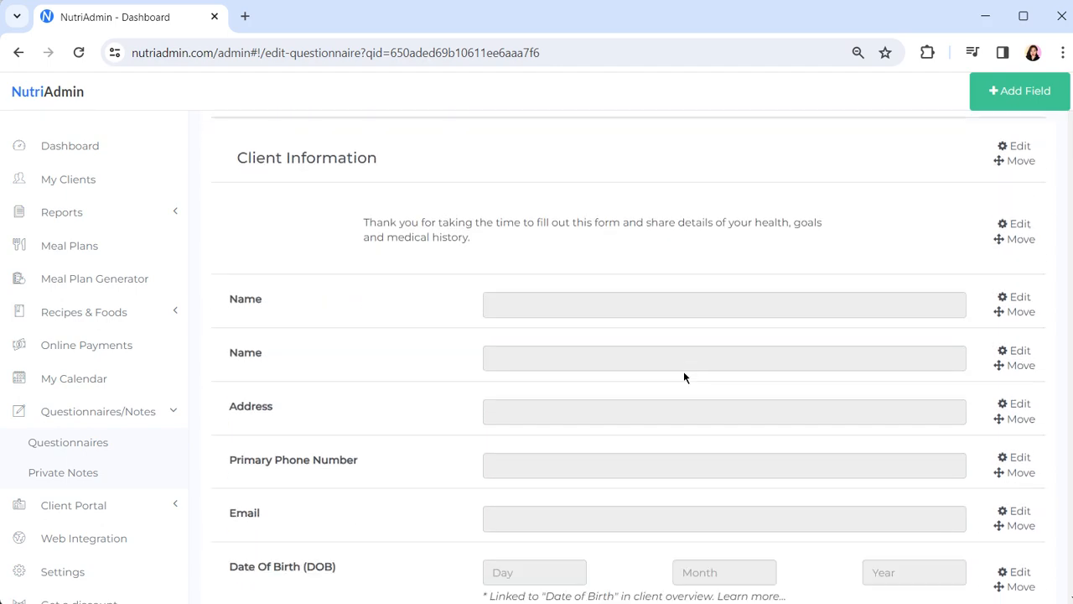
# - Preview a newly created field as Date and cancel its creation
pyautogui.scroll(-2, 683, 373)
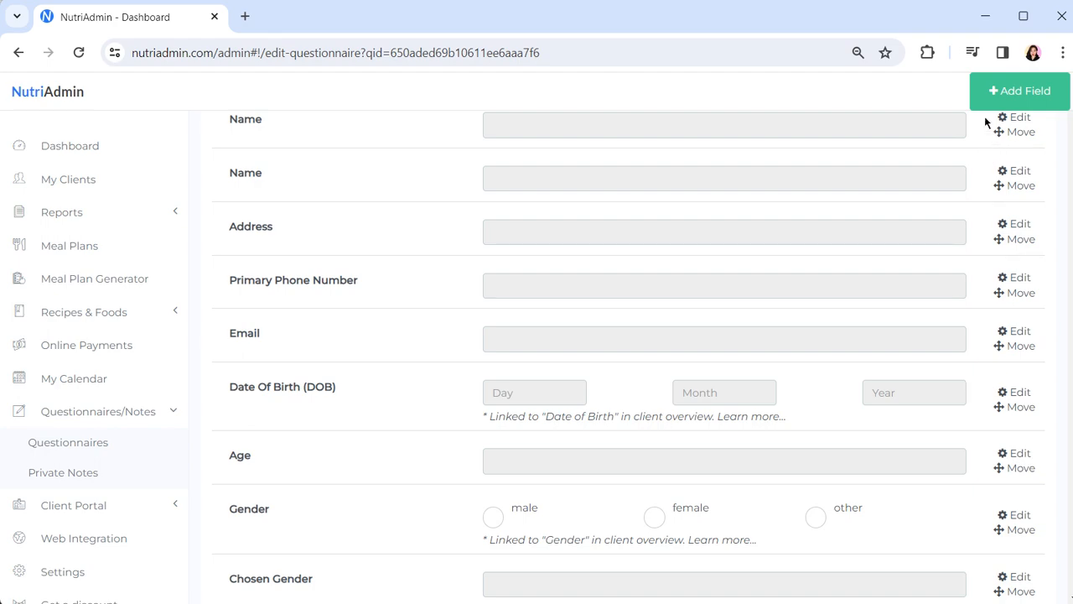
pyautogui.click(998, 90)
pyautogui.click(481, 346)
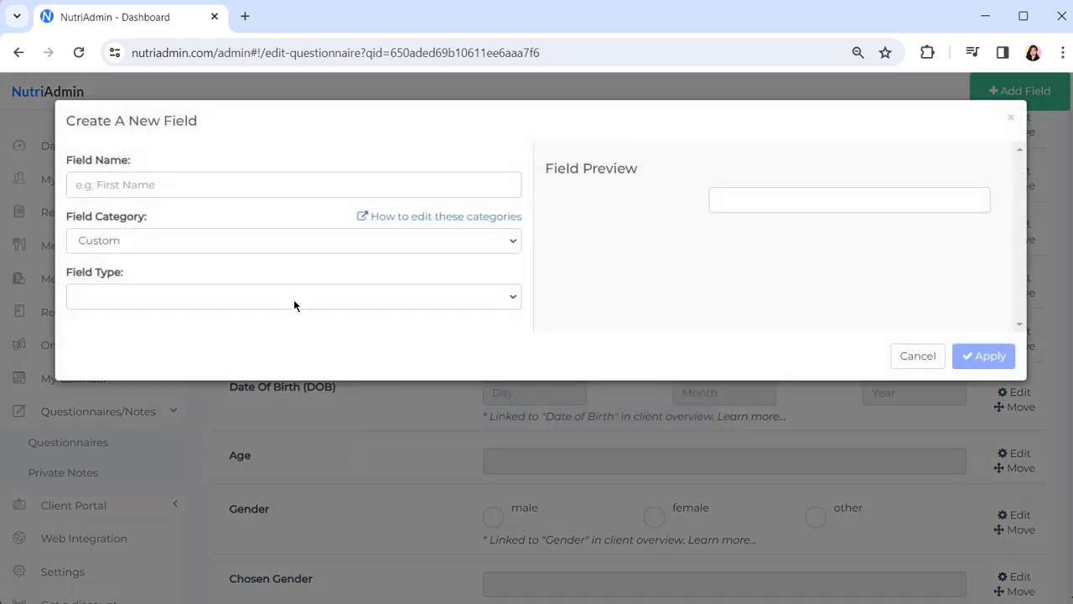
pyautogui.click(246, 295)
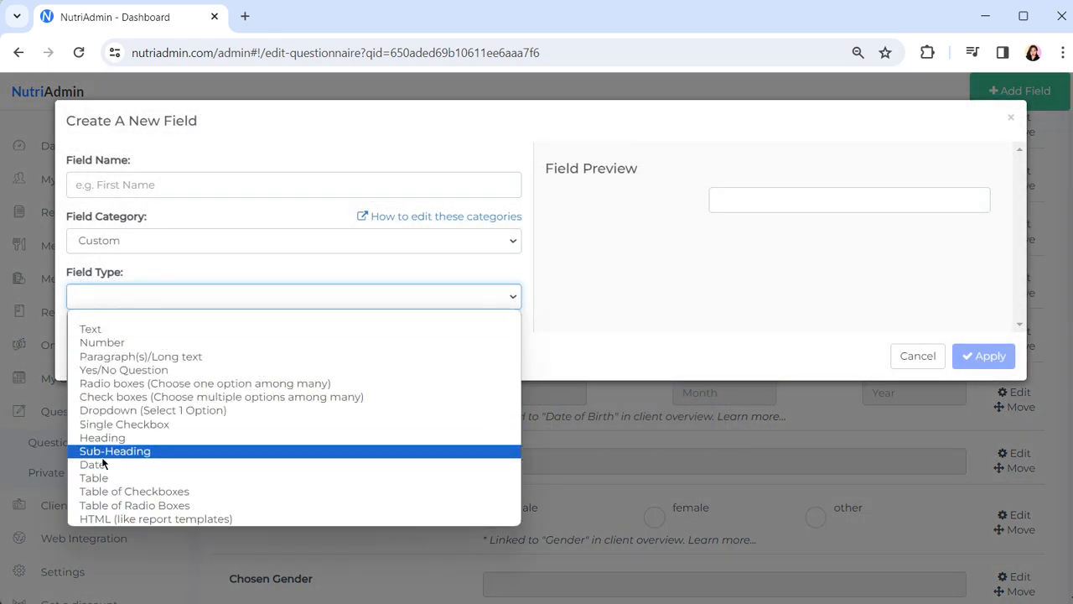
pyautogui.click(93, 465)
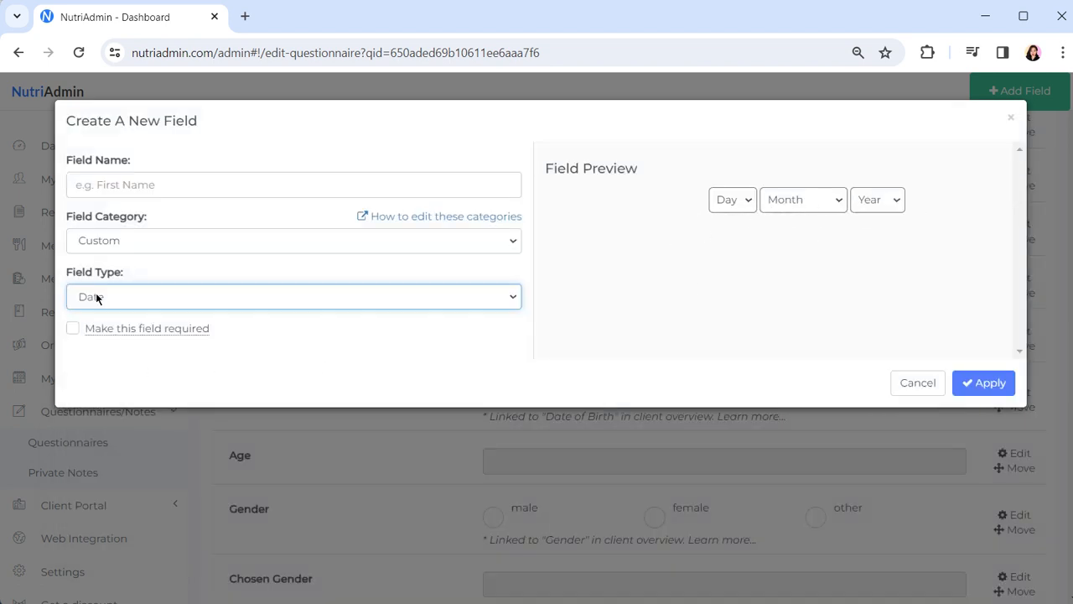
pyautogui.click(912, 391)
pyautogui.scroll(-5, 404, 513)
pyautogui.scroll(9, 401, 519)
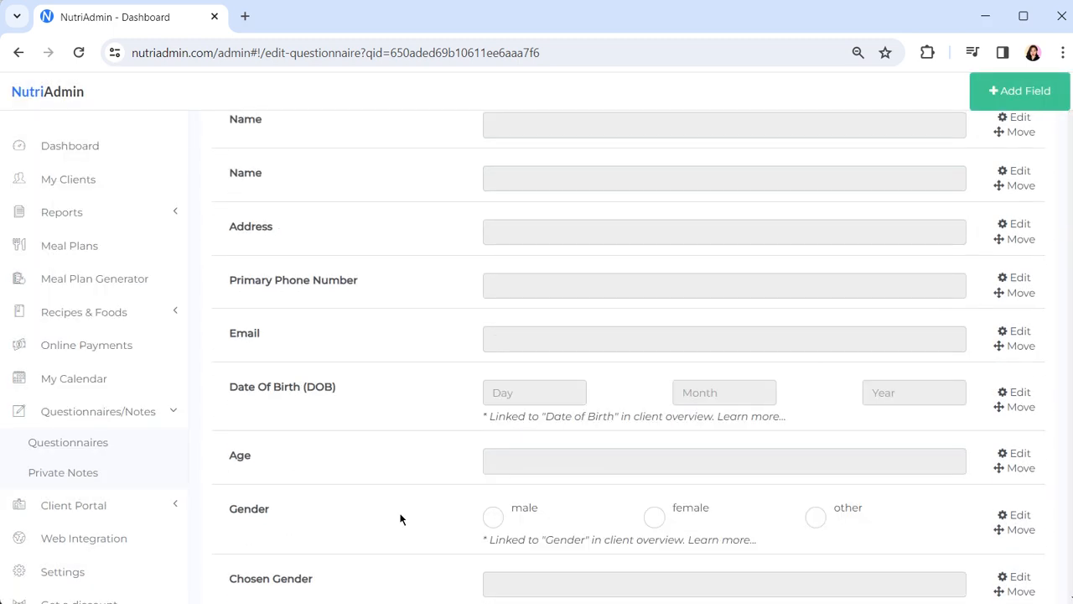